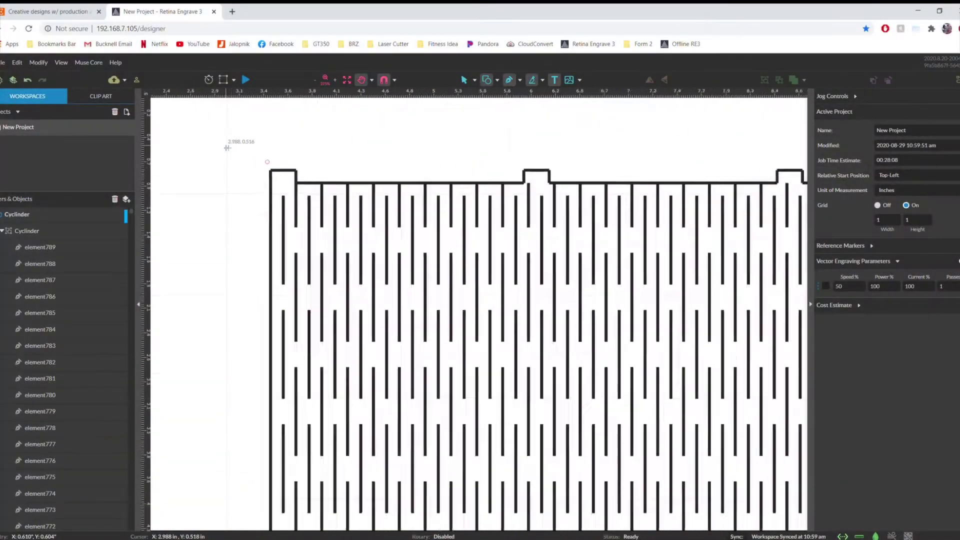
# - Select the Cyclinder group and arrow-nudge it to X 3.4023, Y 0.6755
pyautogui.scroll(3, 227, 148)
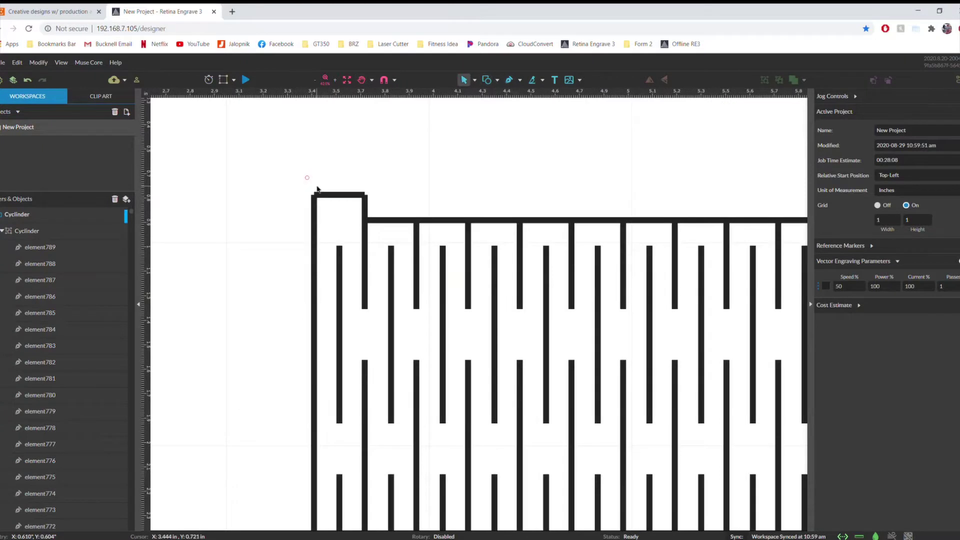
pyautogui.click(56, 233)
pyautogui.press('Up')
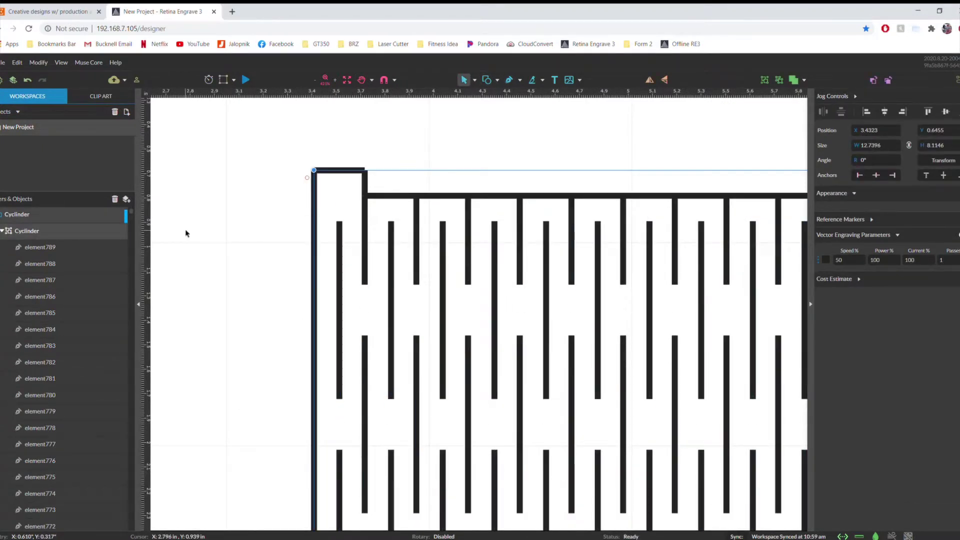
pyautogui.press('Down')
pyautogui.press('Down')
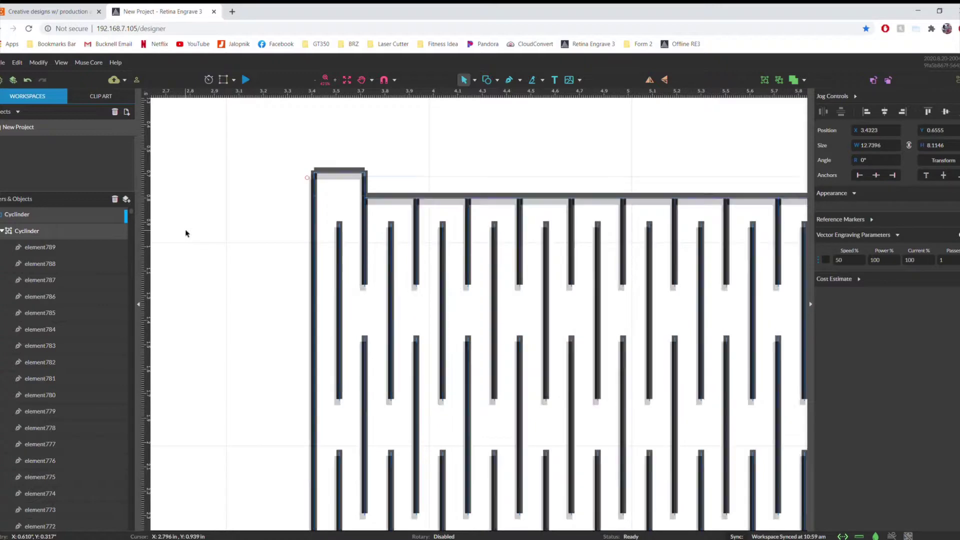
pyautogui.press('Left')
pyautogui.press('Left')
pyautogui.press('Left')
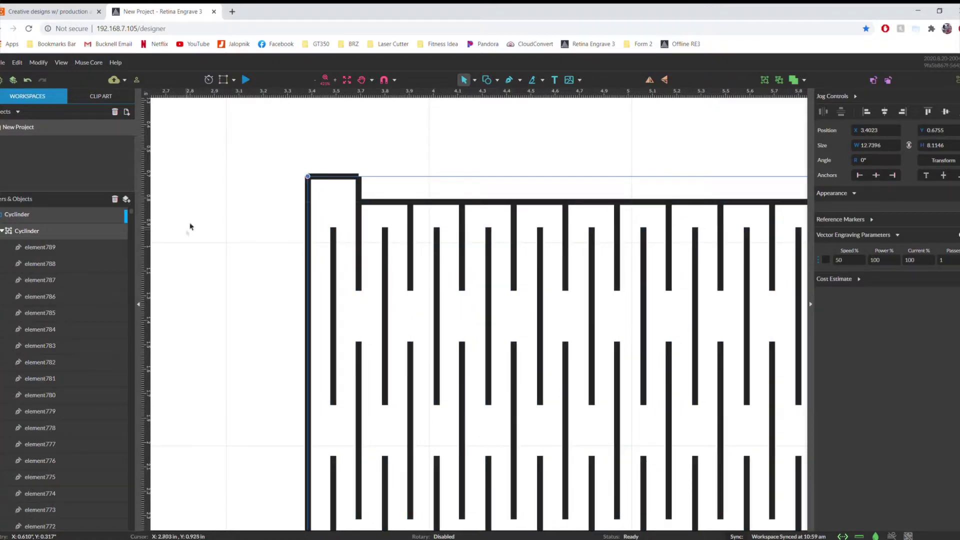
pyautogui.scroll(-5, 273, 236)
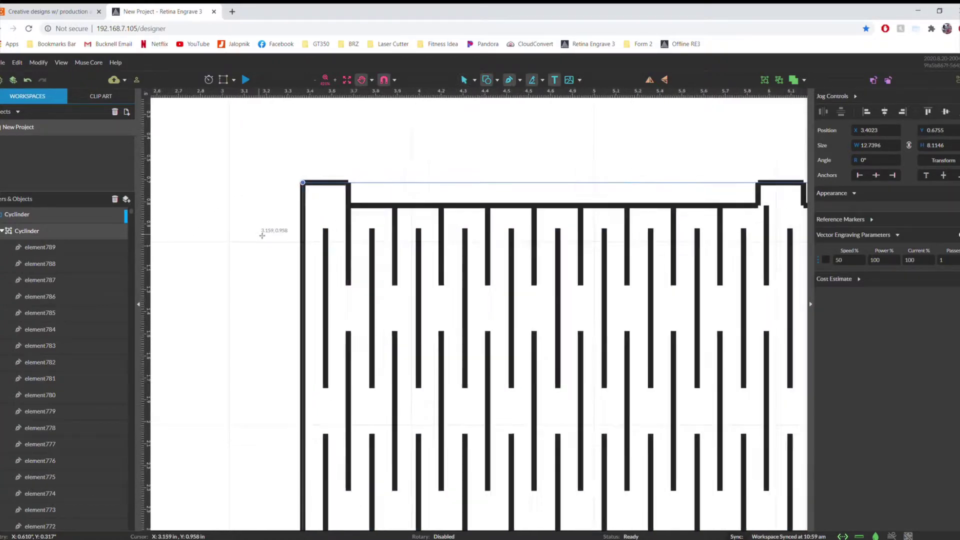
pyautogui.scroll(-5, 227, 230)
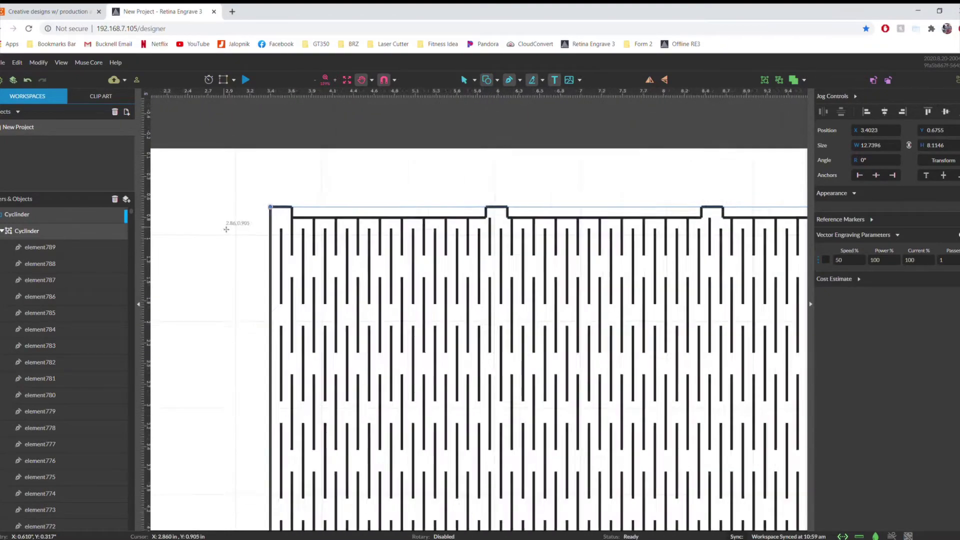
pyautogui.scroll(-3, 220, 210)
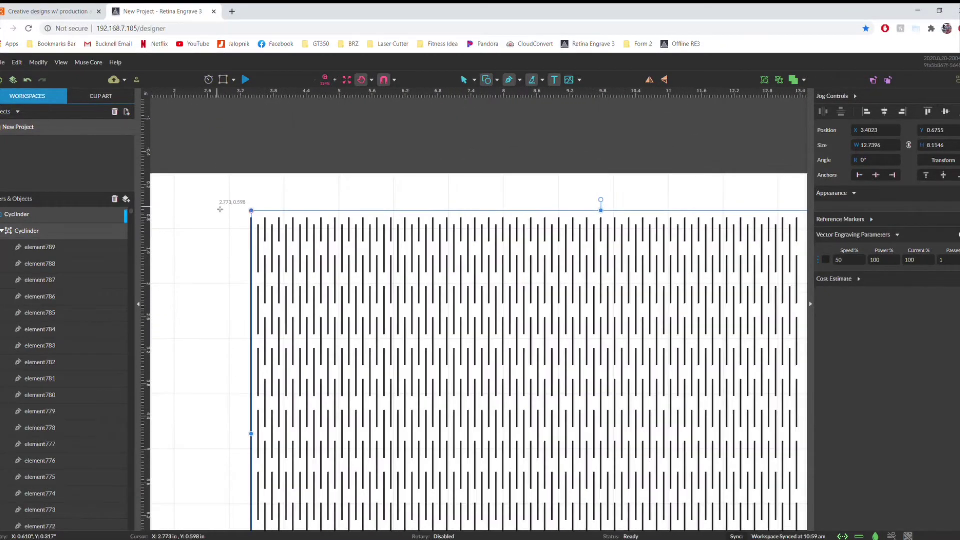
pyautogui.scroll(-2, 221, 207)
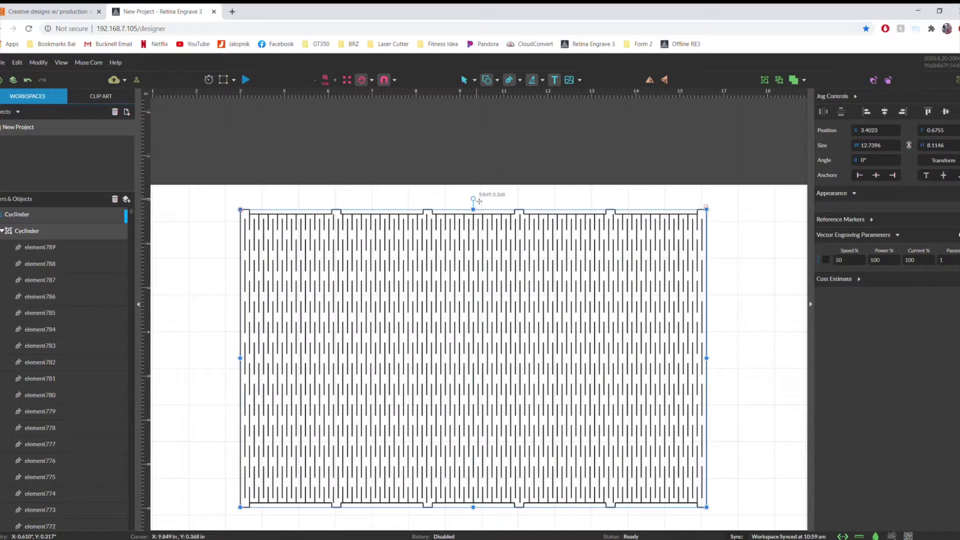
pyautogui.scroll(2, 479, 201)
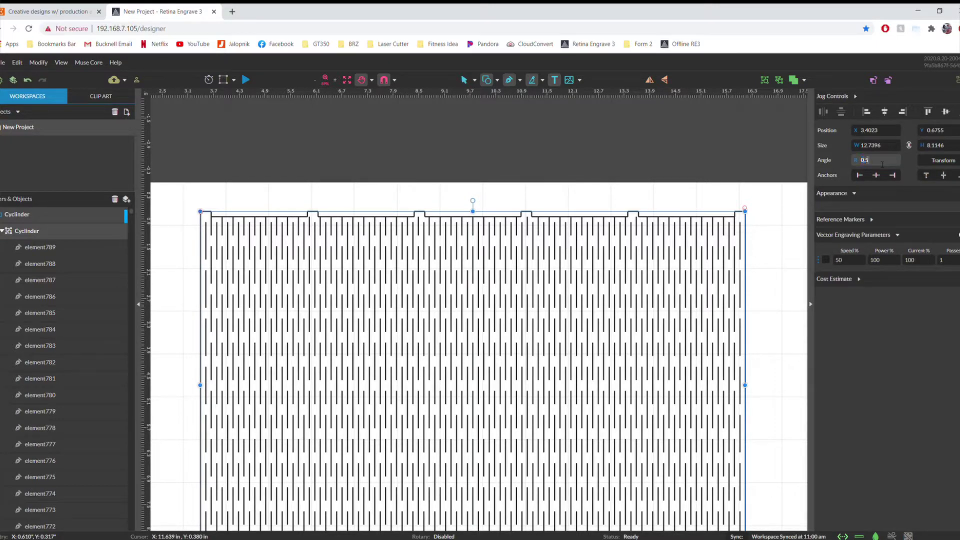
# - Rotate the Cyclinder pattern to 0.5°, then reduce the angle to 0.2°
pyautogui.press('Return')
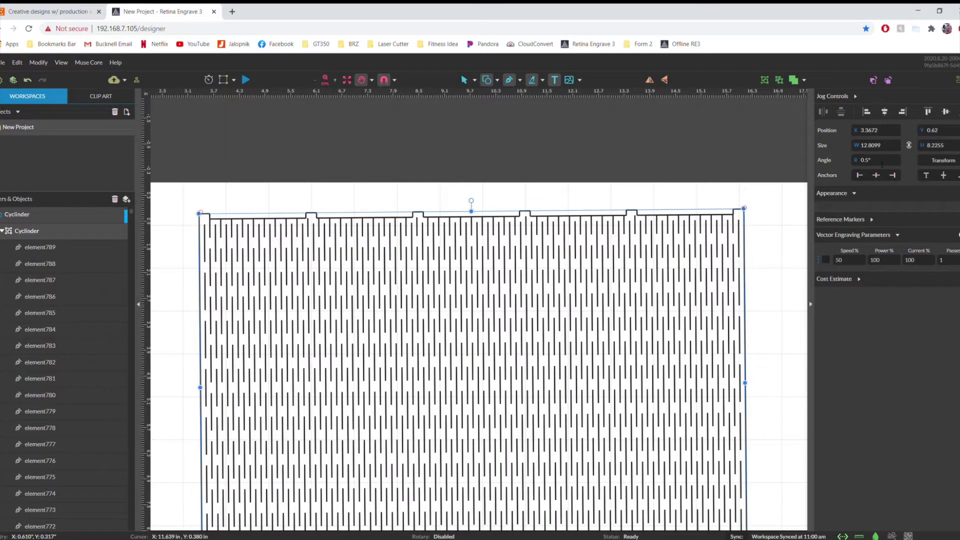
pyautogui.click(881, 164)
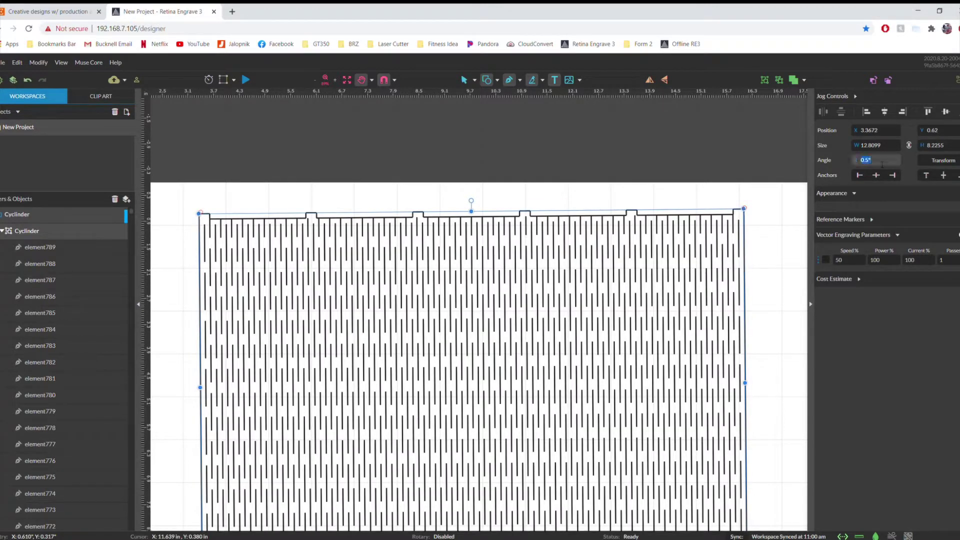
pyautogui.press('Return')
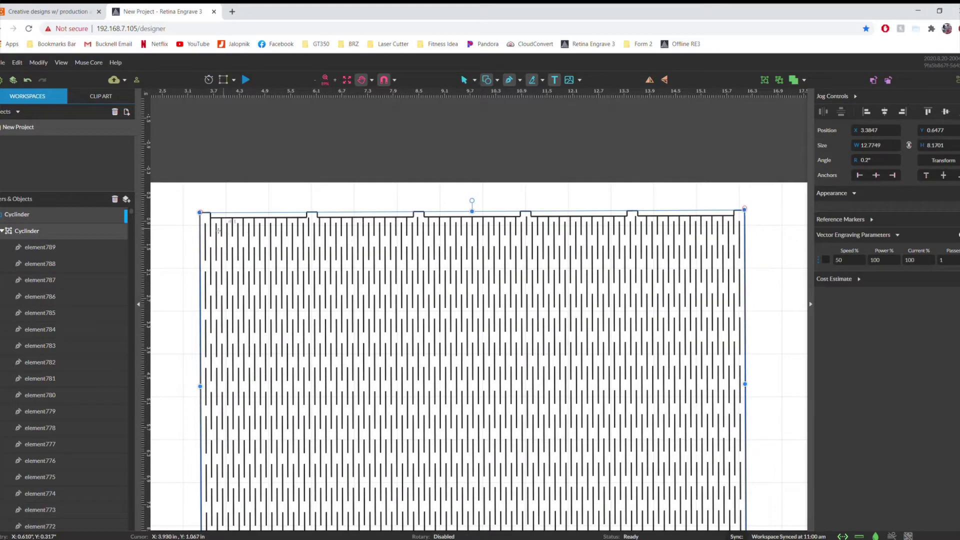
pyautogui.scroll(3, 196, 217)
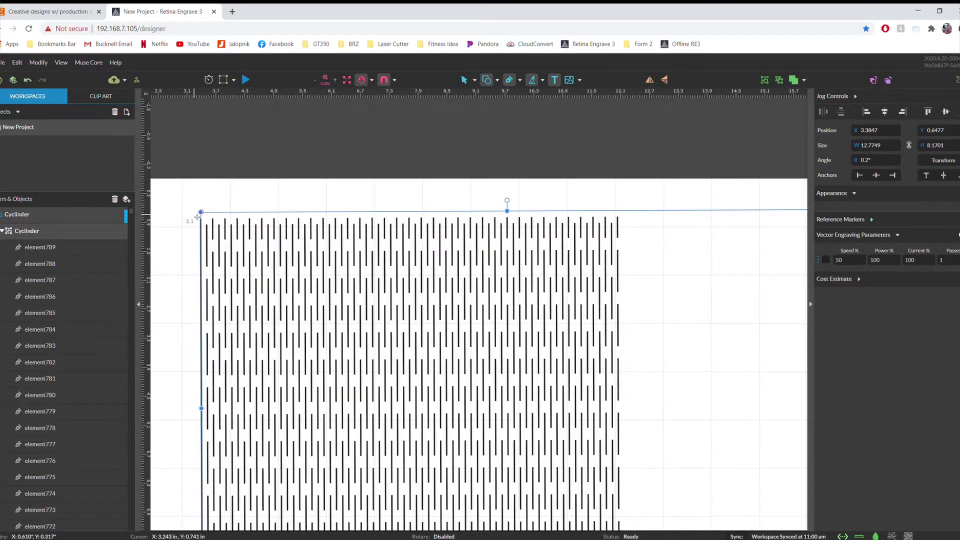
pyautogui.scroll(3, 190, 215)
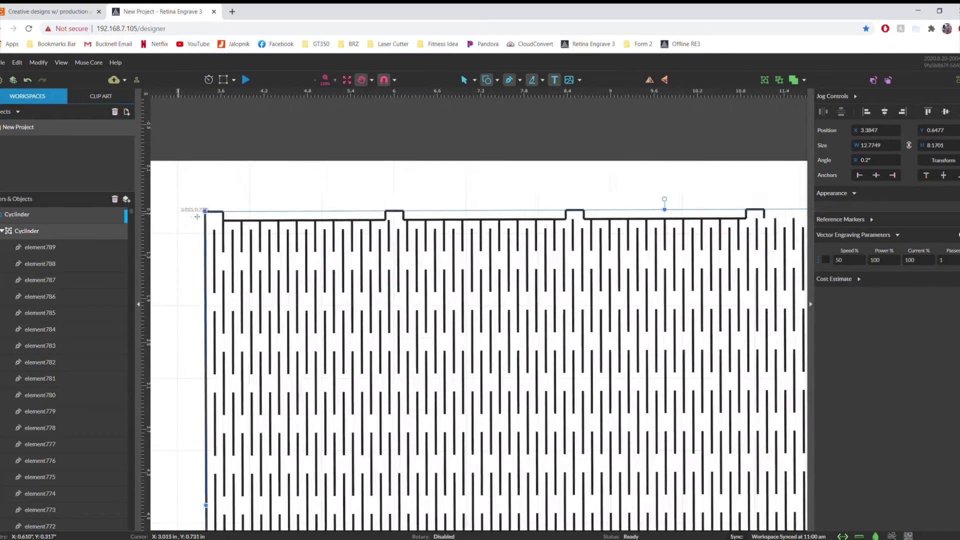
pyautogui.scroll(3, 192, 211)
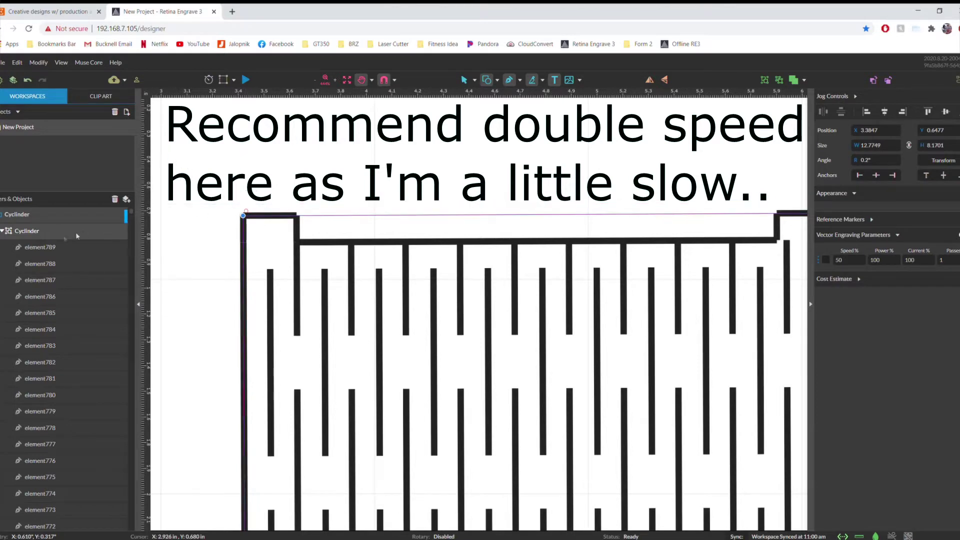
# - Reselect the Cyclinder group and drag it to X 3.3959, Y 0.624 near the reference corner
pyautogui.press('Escape')
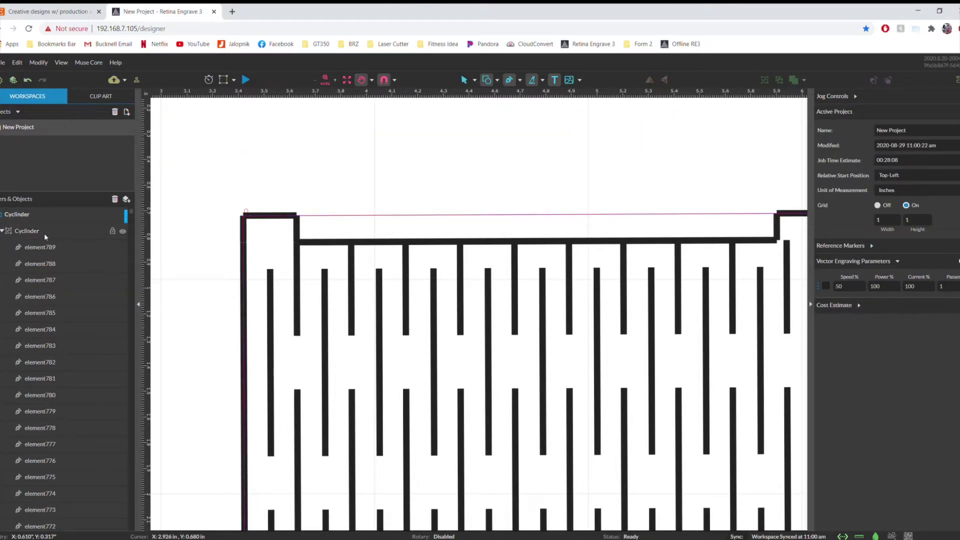
pyautogui.click(44, 233)
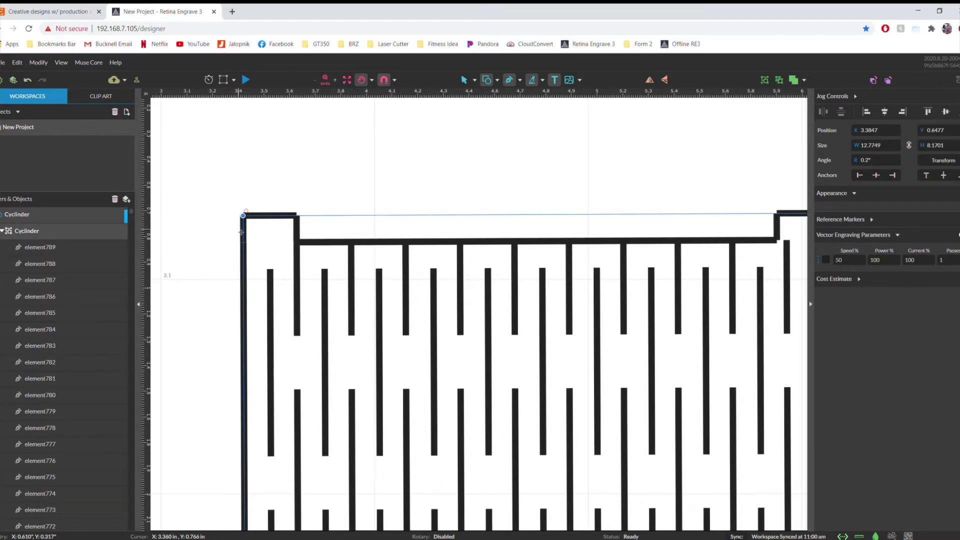
pyautogui.click(36, 216)
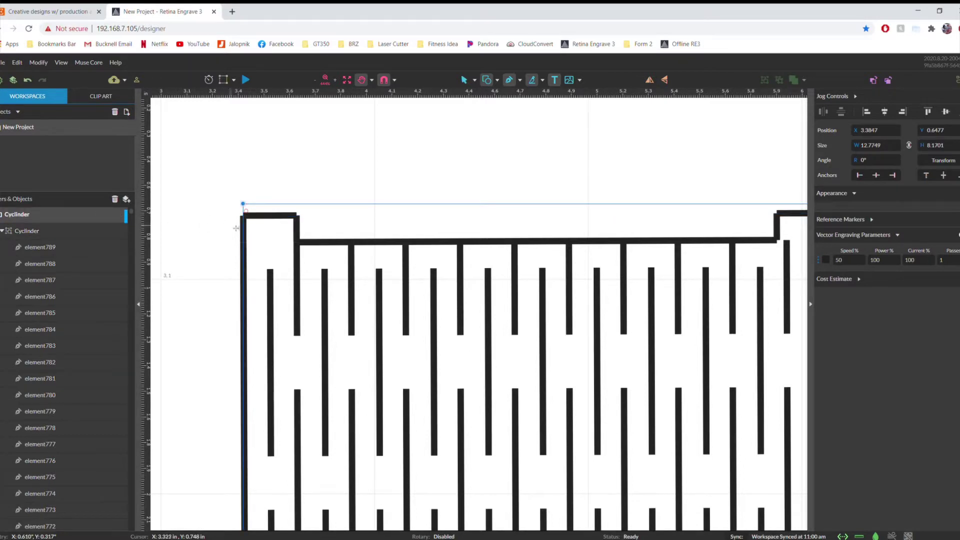
pyautogui.scroll(3, 235, 221)
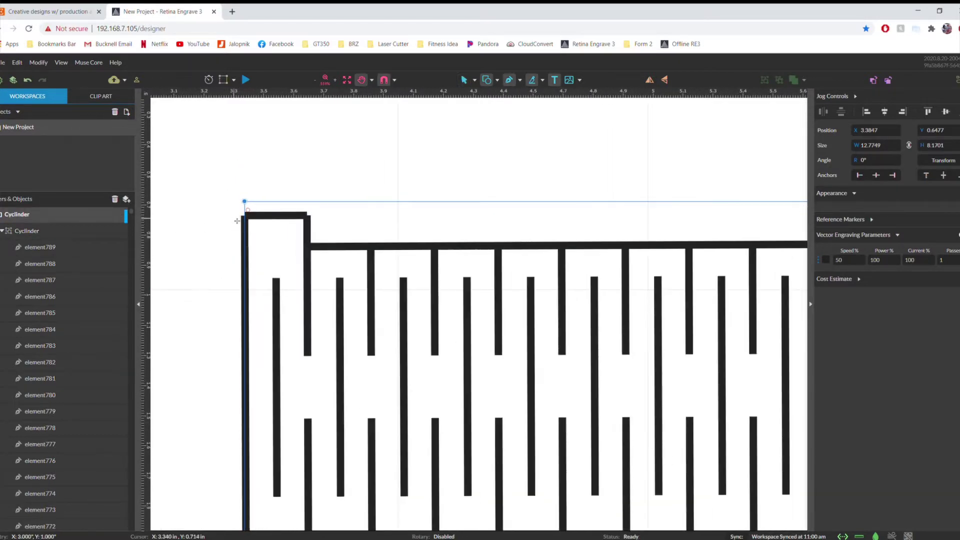
pyautogui.click(36, 236)
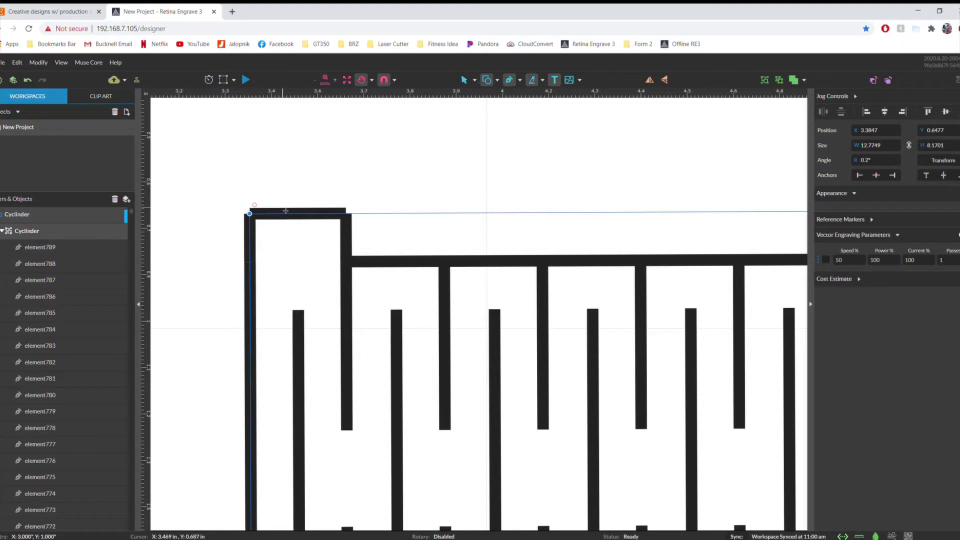
pyautogui.moveTo(276, 219); pyautogui.dragTo(279, 207)
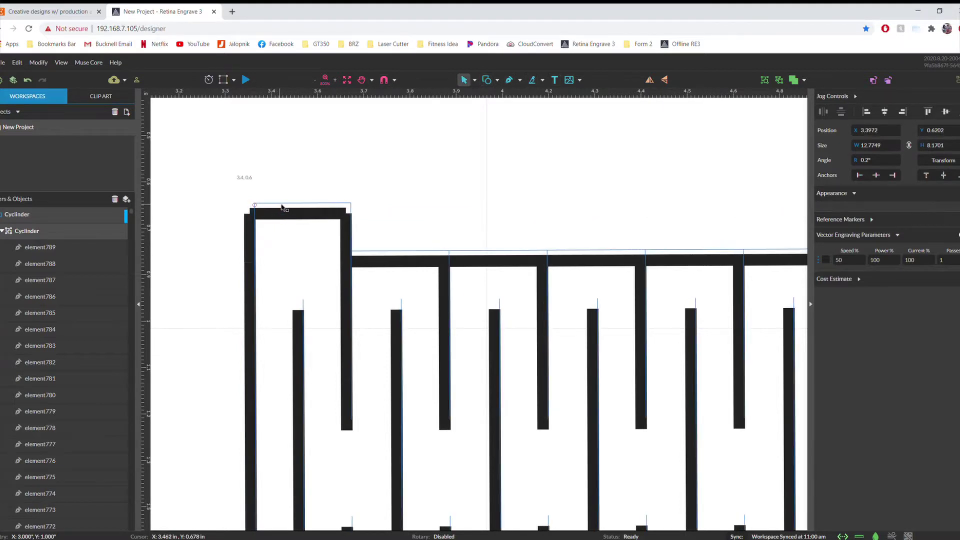
pyautogui.moveTo(283, 207); pyautogui.dragTo(281, 210)
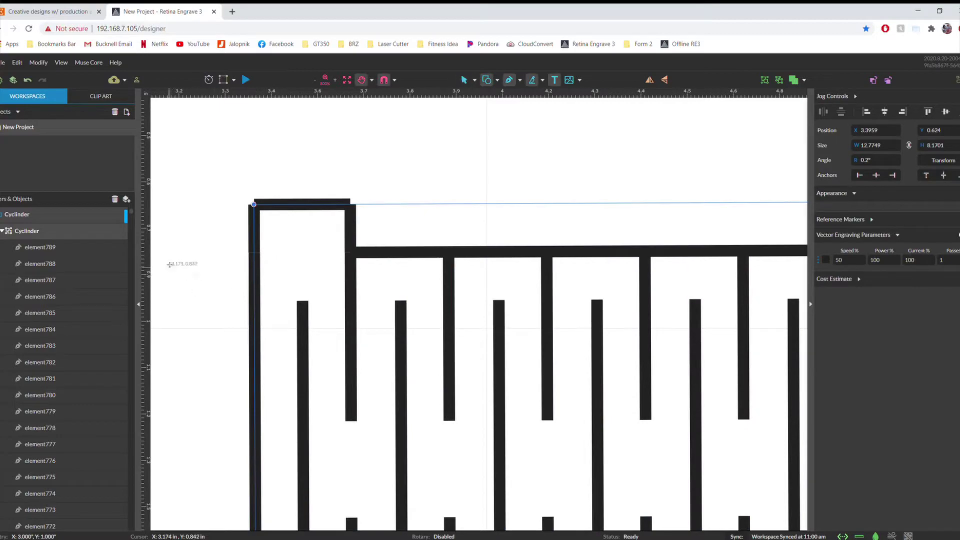
# - Confirm Absolute laser positioning mode in the device settings and save the changes
pyautogui.scroll(-5, 170, 265)
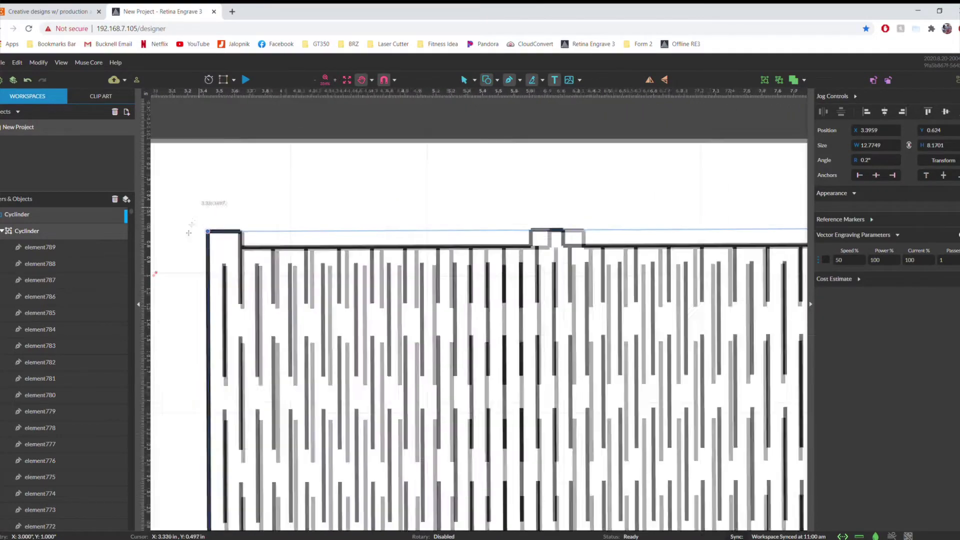
pyautogui.scroll(-5, 189, 233)
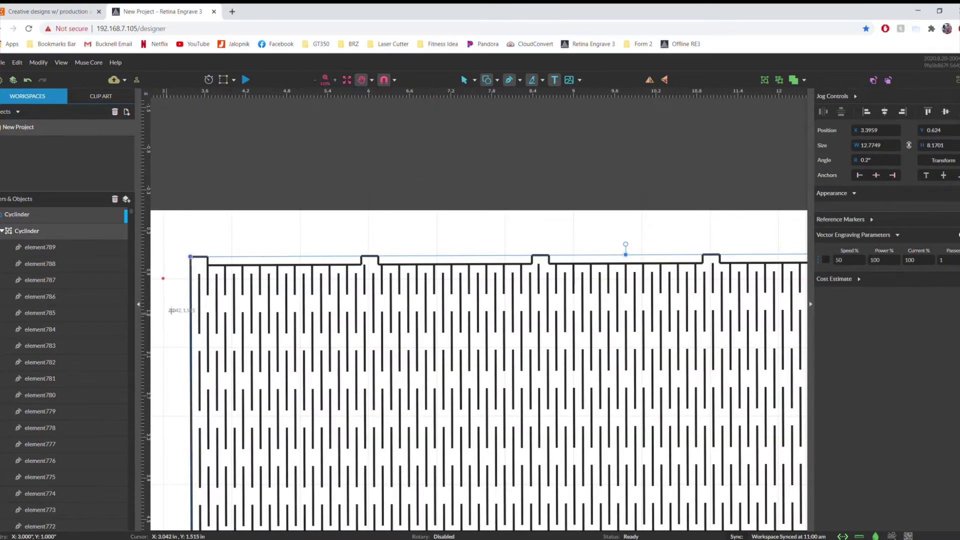
pyautogui.scroll(-3, 171, 310)
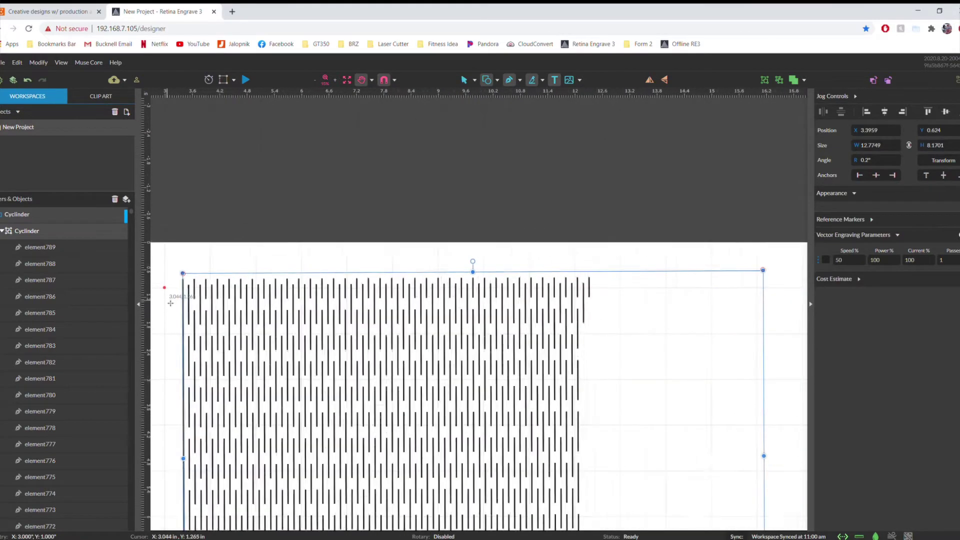
pyautogui.scroll(-2, 171, 303)
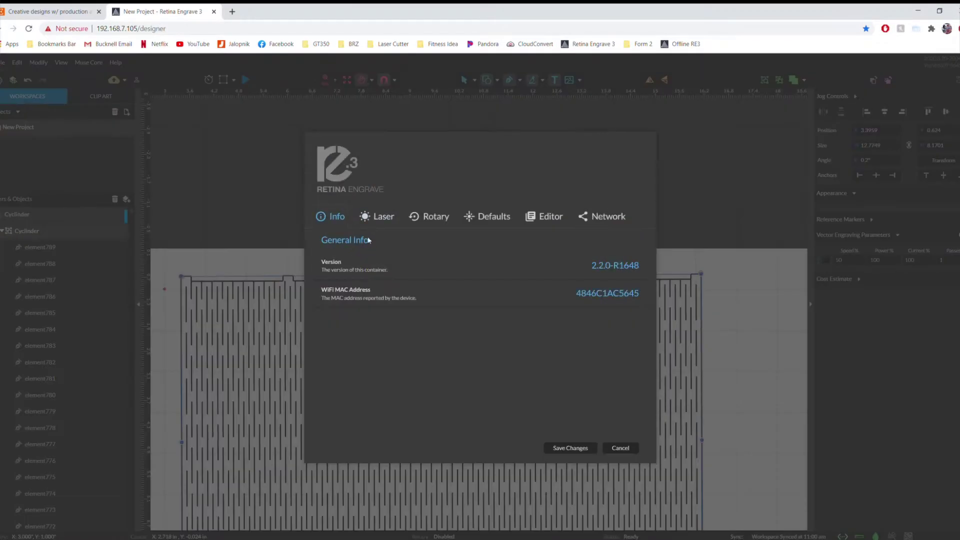
pyautogui.click(379, 219)
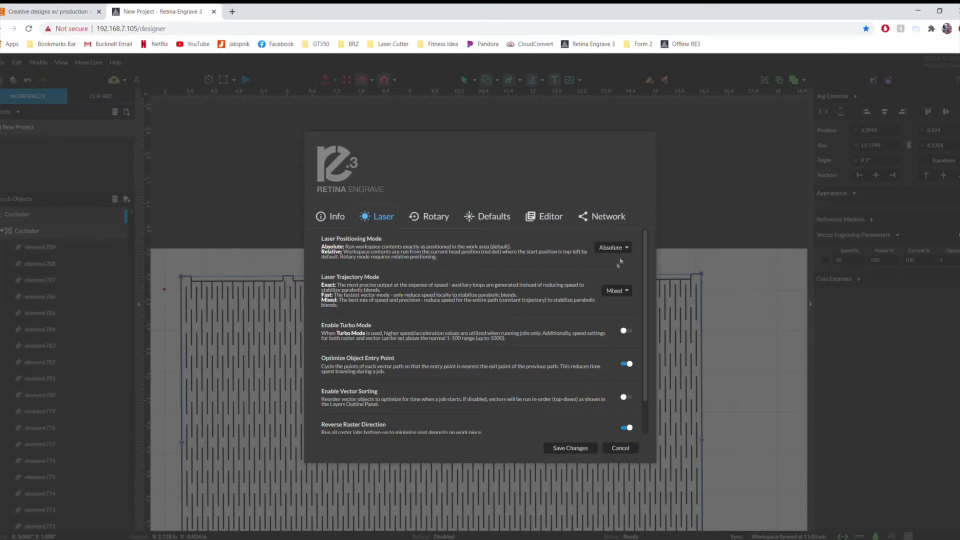
pyautogui.click(576, 448)
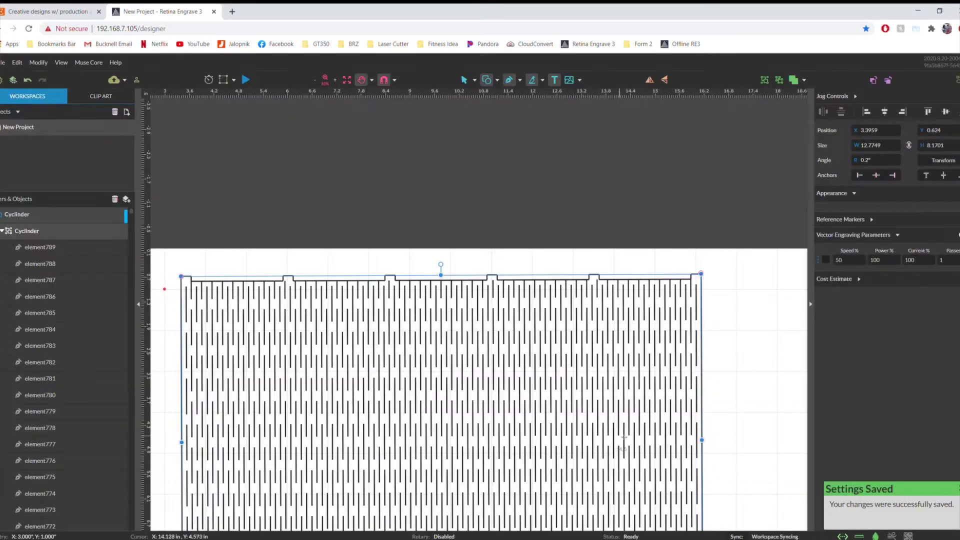
# - Rotate the Cyclinder pattern in two 0.25° increments through the Angle field
pyautogui.scroll(2, 722, 274)
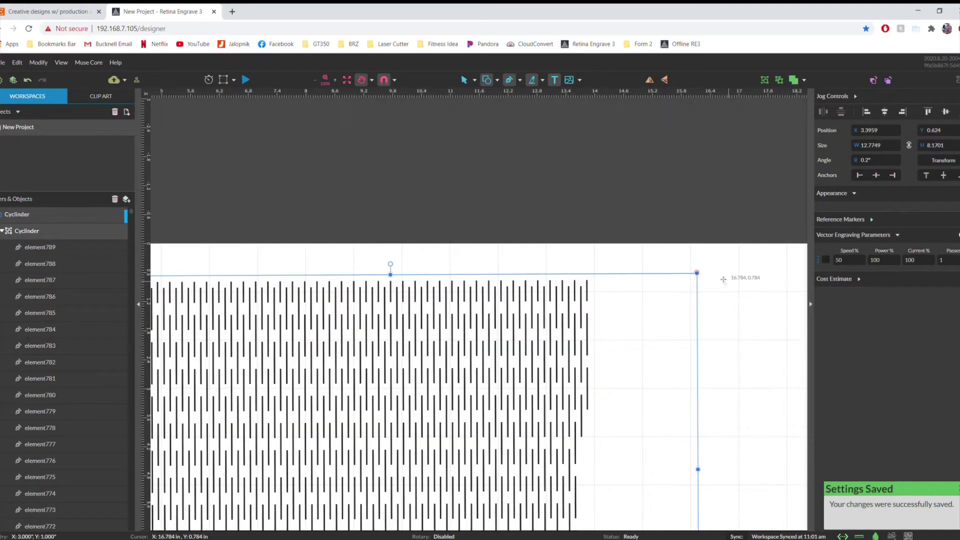
pyautogui.scroll(2, 722, 274)
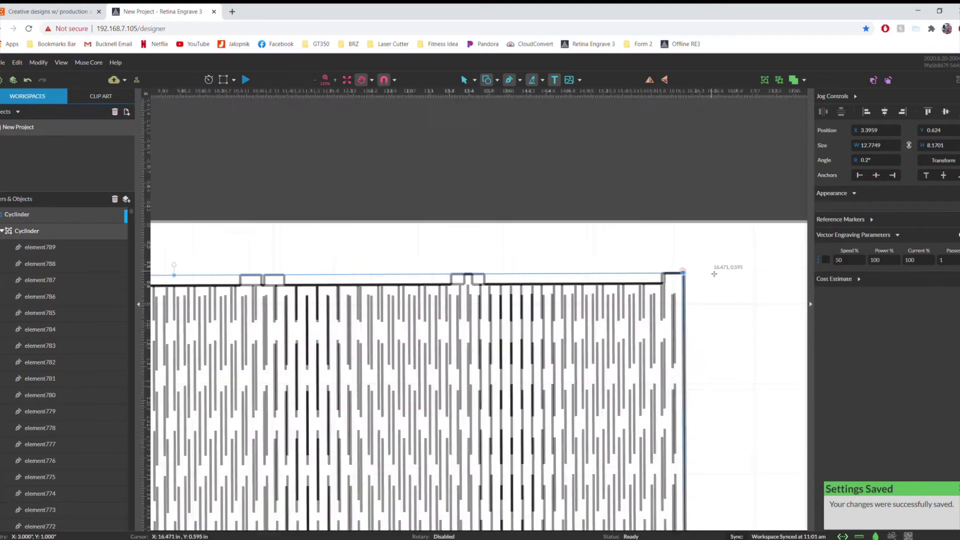
pyautogui.scroll(-2, 715, 272)
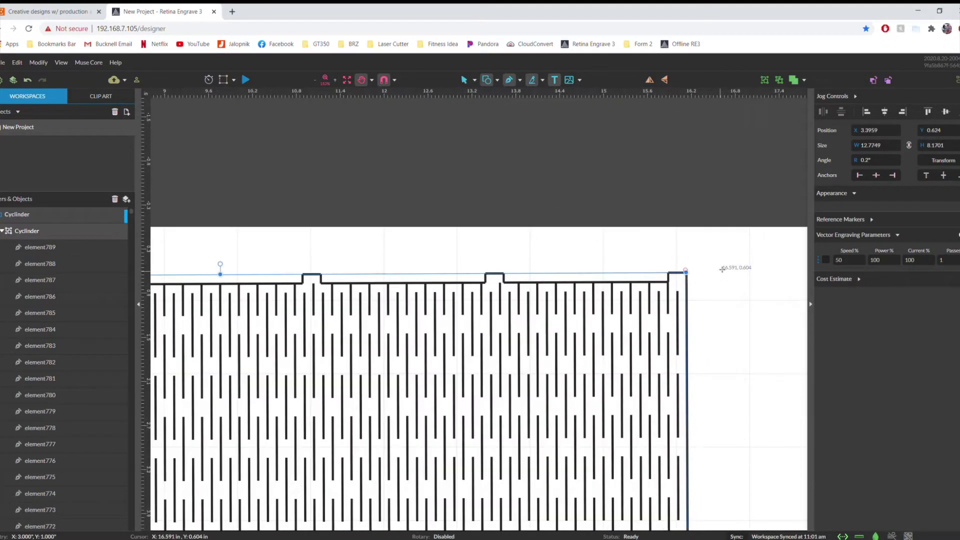
pyautogui.click(879, 163)
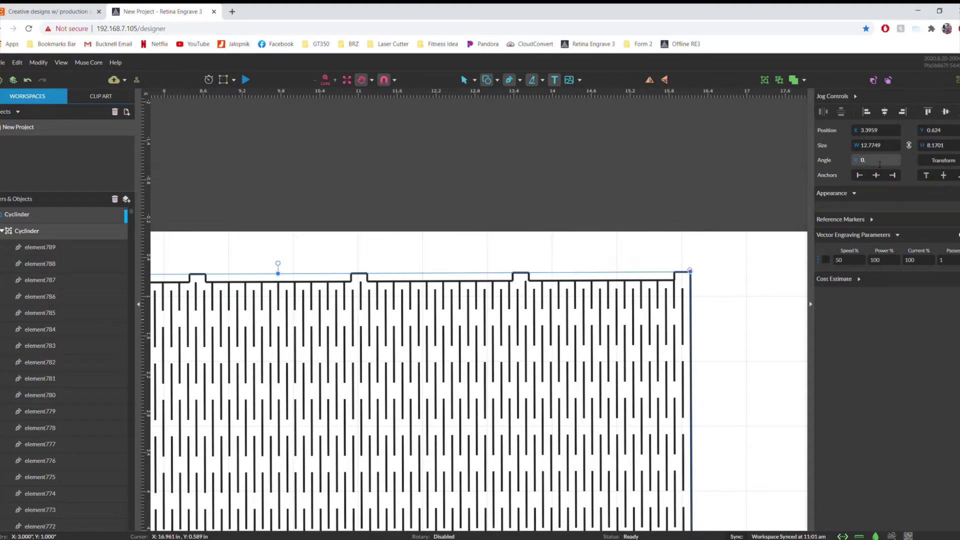
pyautogui.write('0.25')
pyautogui.press('Return')
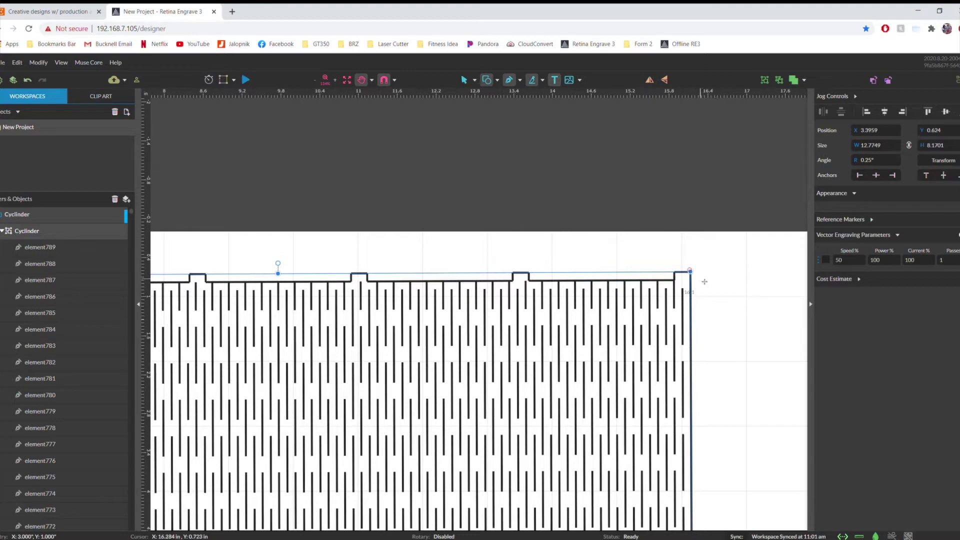
pyautogui.scroll(-2, 767, 280)
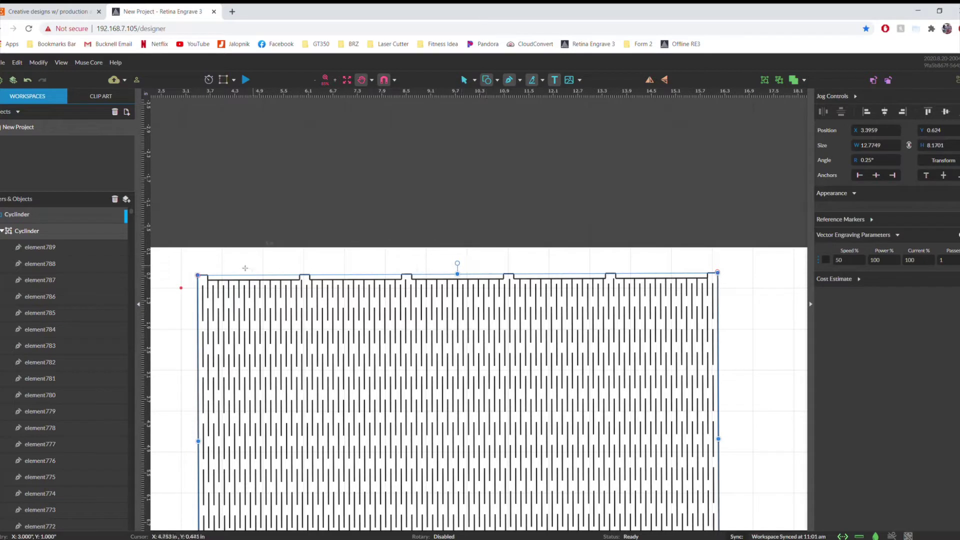
pyautogui.press('Escape')
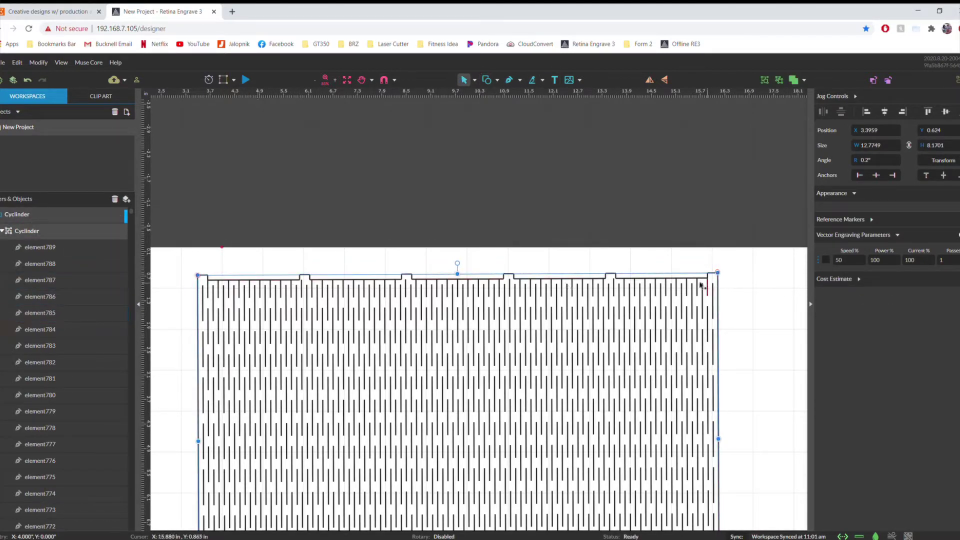
pyautogui.click(880, 160)
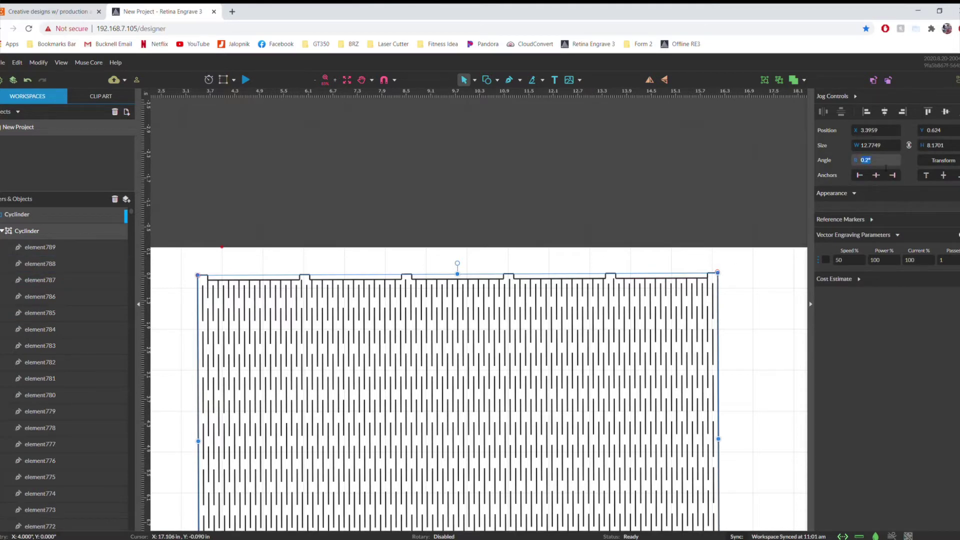
pyautogui.write('0.25')
pyautogui.press('Return')
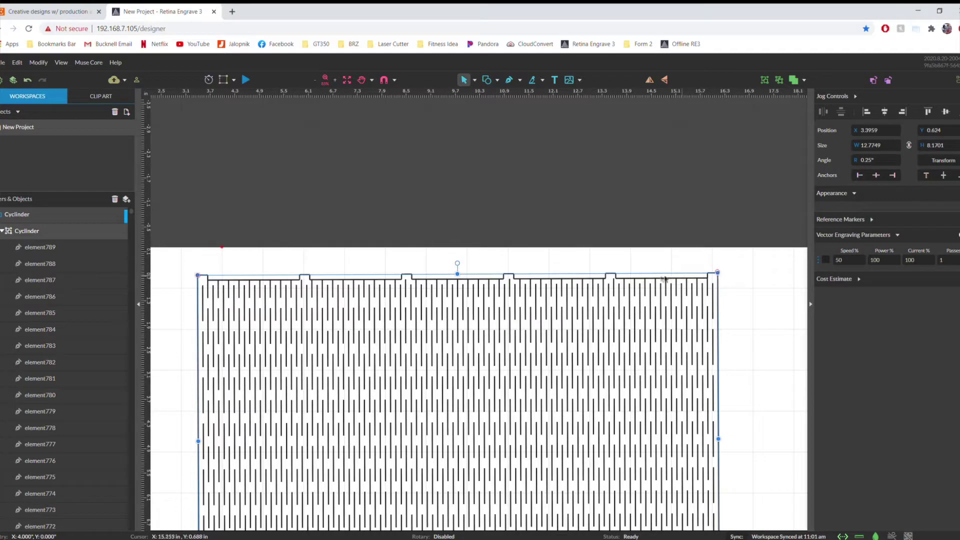
# - Settle the angle at 0.5° and align the top corners with the reference marks (X 3.402, Y 0.5963)
pyautogui.moveTo(496, 281); pyautogui.dragTo(497, 298)
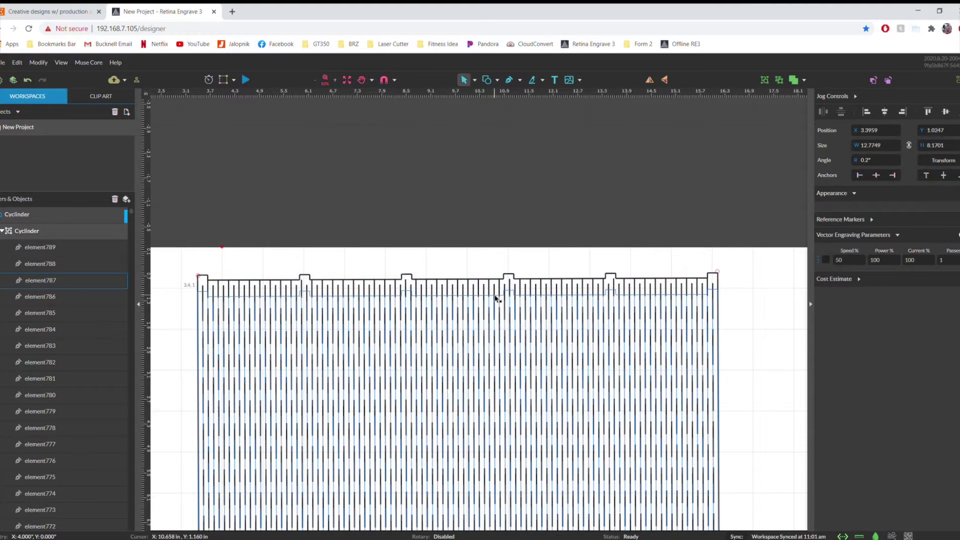
pyautogui.moveTo(695, 297); pyautogui.dragTo(713, 276)
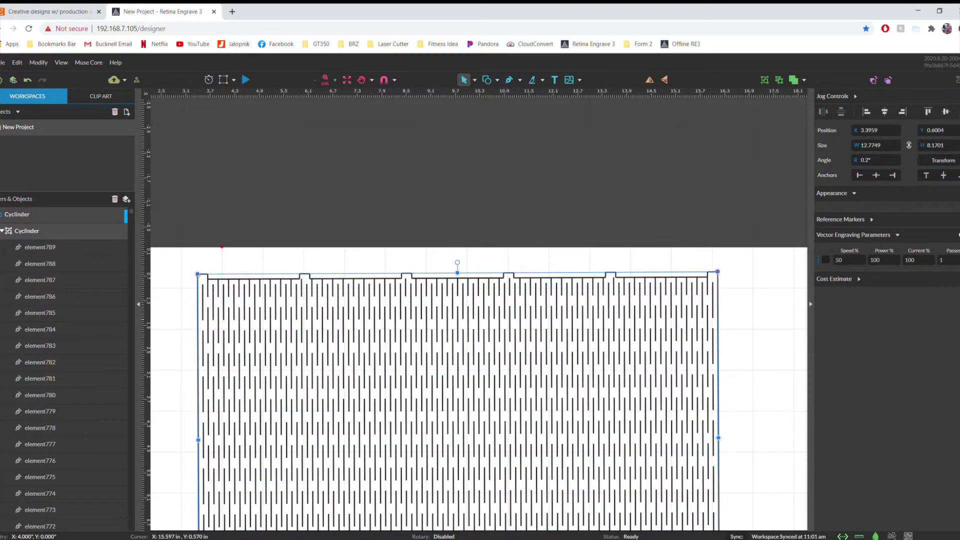
pyautogui.click(878, 160)
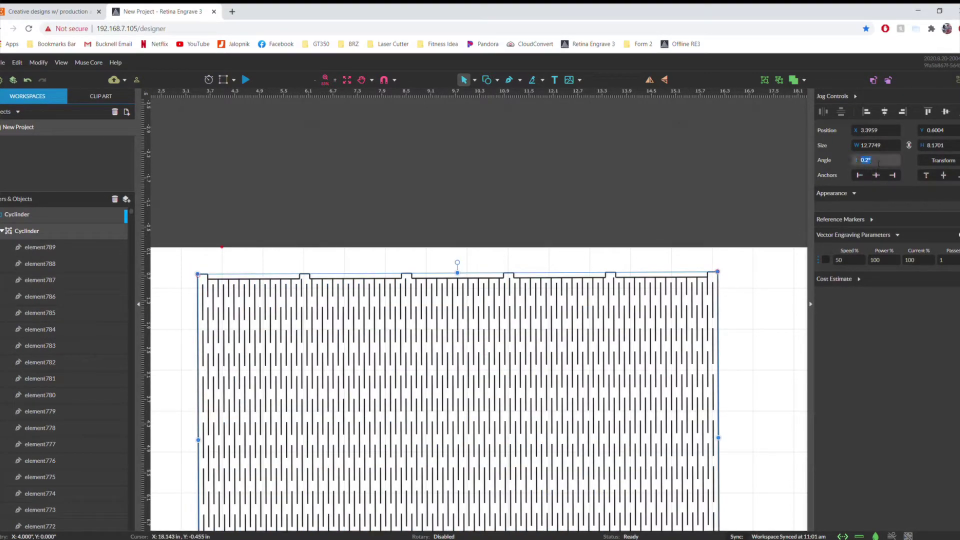
pyautogui.write('5')
pyautogui.press('Return')
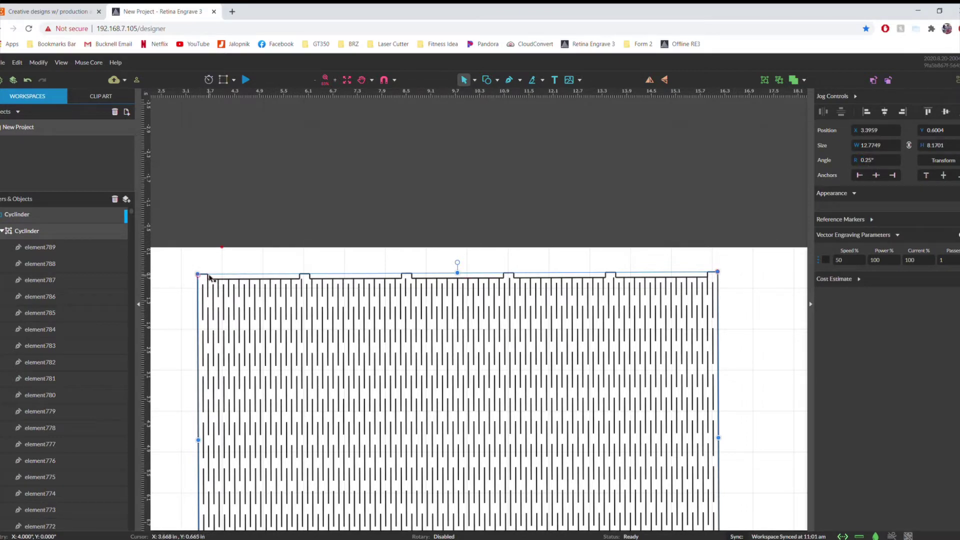
pyautogui.moveTo(207, 278); pyautogui.dragTo(208, 291)
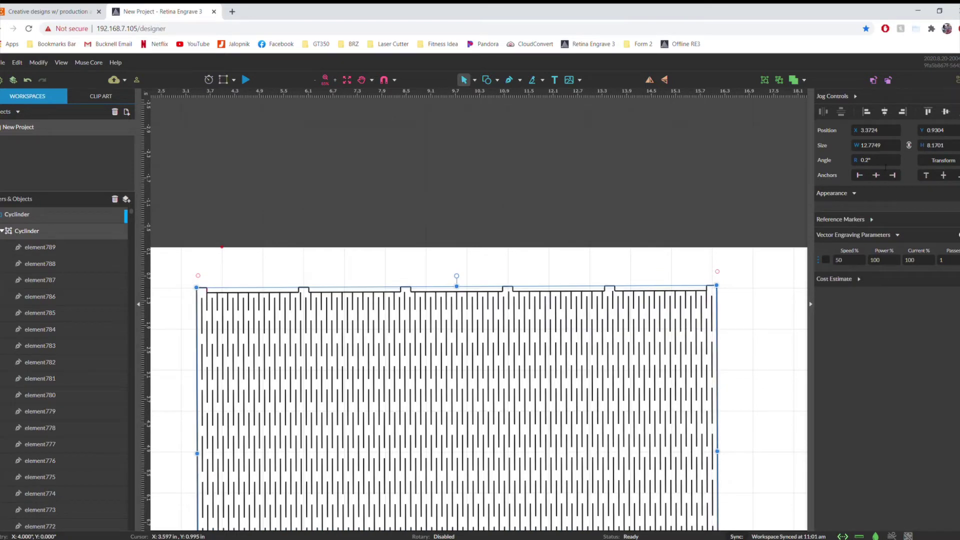
pyautogui.click(885, 163)
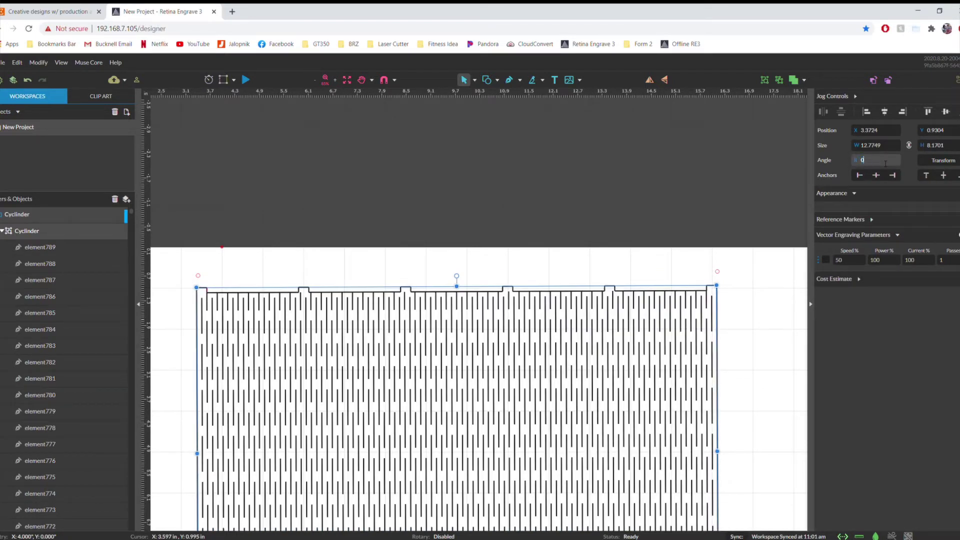
pyautogui.press('Return')
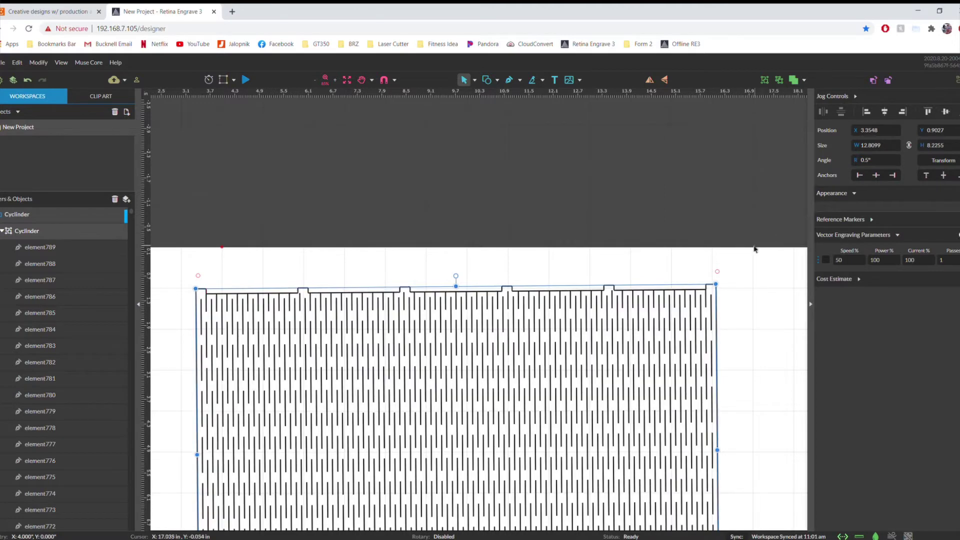
pyautogui.moveTo(712, 288); pyautogui.dragTo(713, 274)
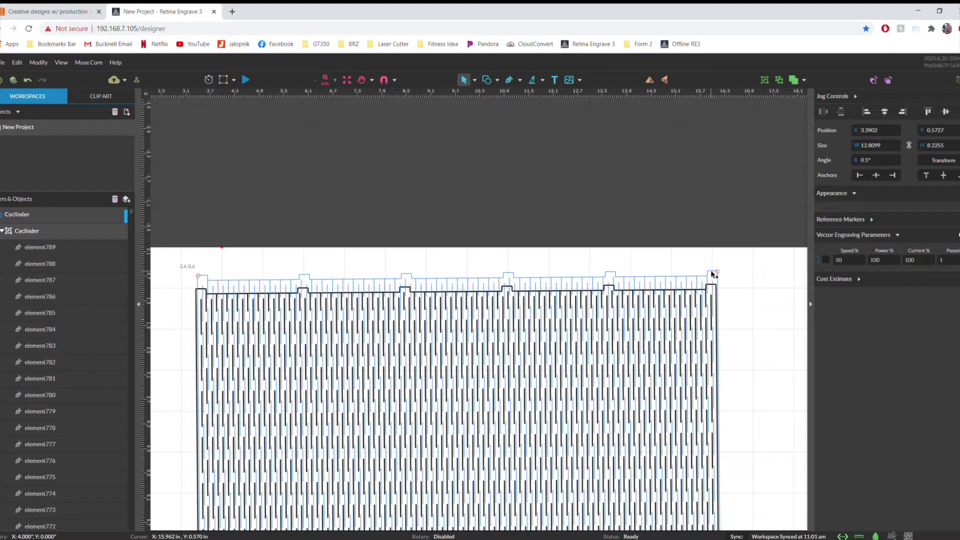
pyautogui.moveTo(713, 274); pyautogui.dragTo(714, 274)
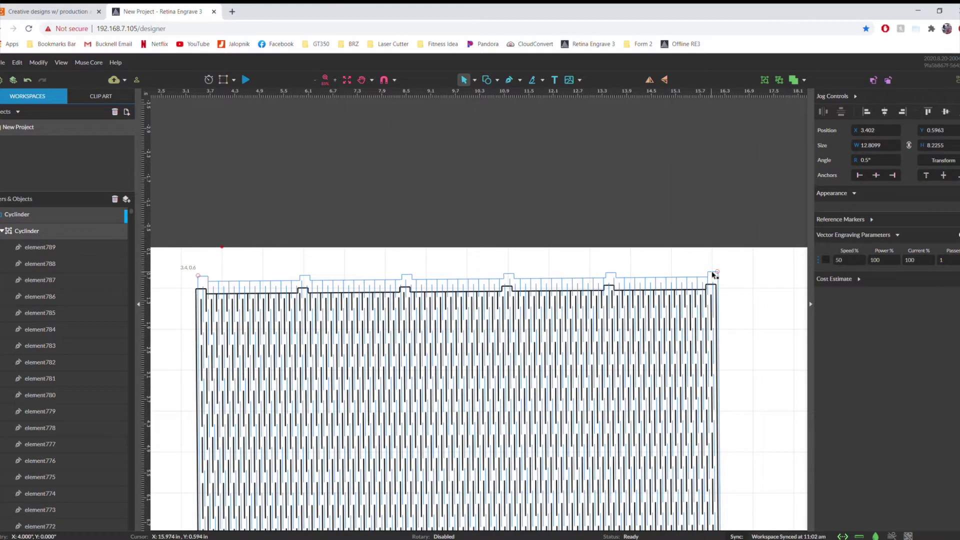
pyautogui.moveTo(714, 274); pyautogui.dragTo(714, 274)
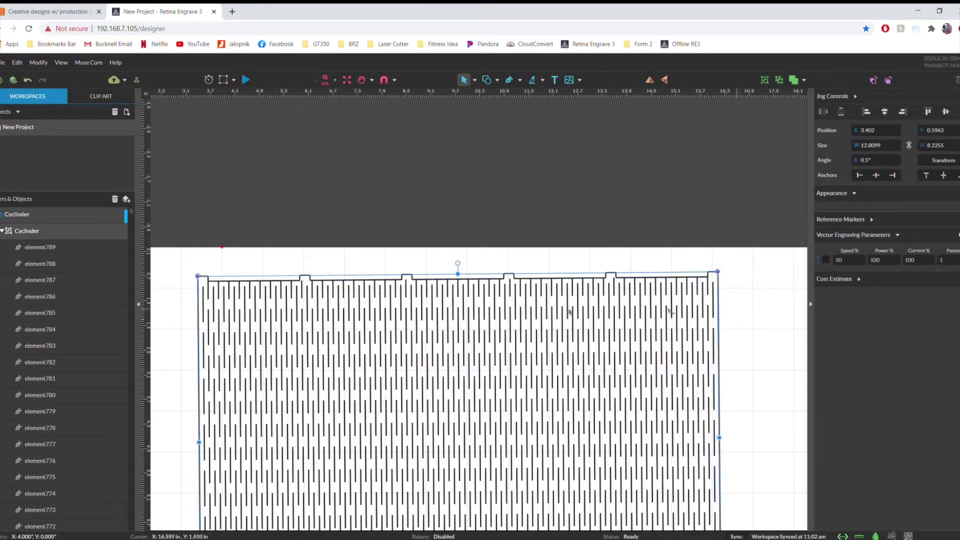
# - Set a 0.4° angle and move the pattern onto the reference corner at X 3.3962, Y 0.5927
pyautogui.scroll(4, 191, 277)
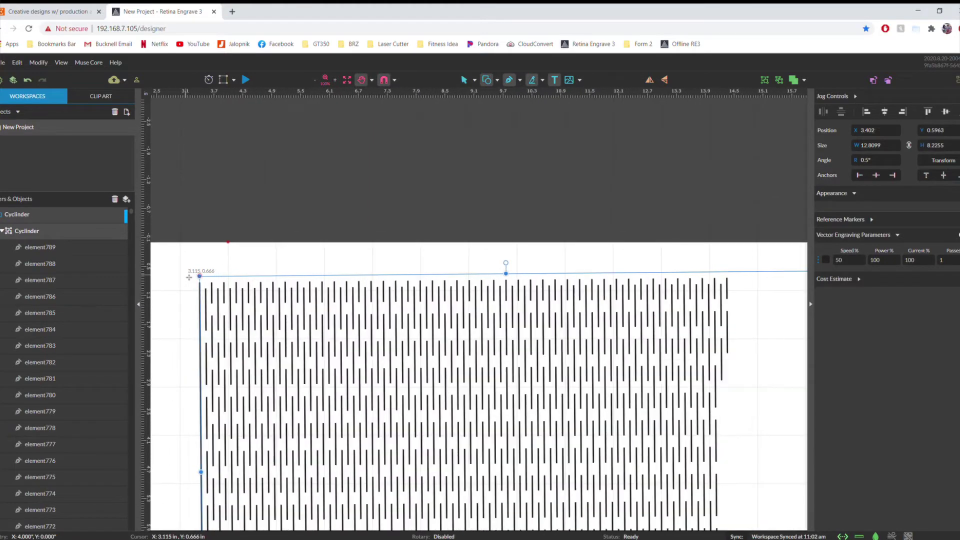
pyautogui.scroll(6, 189, 277)
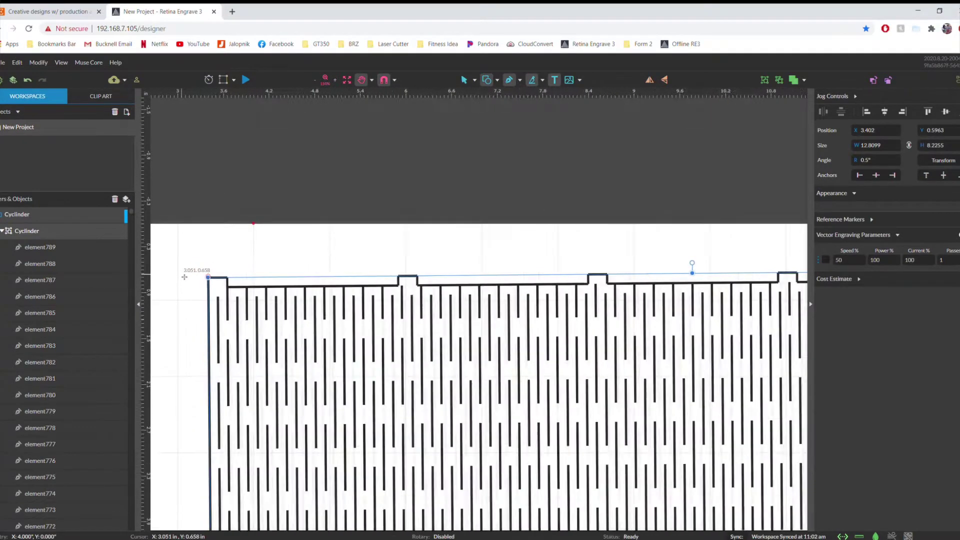
pyautogui.scroll(6, 222, 284)
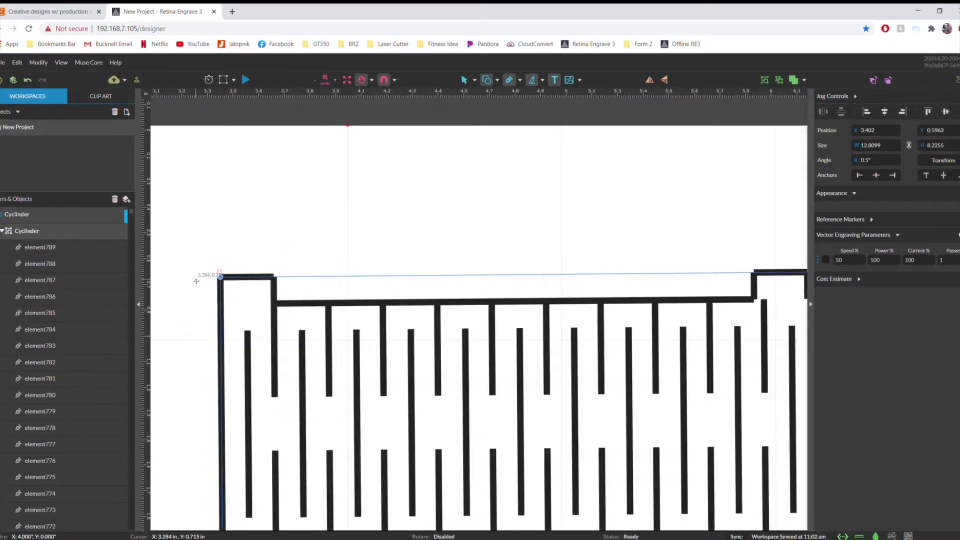
pyautogui.click(887, 162)
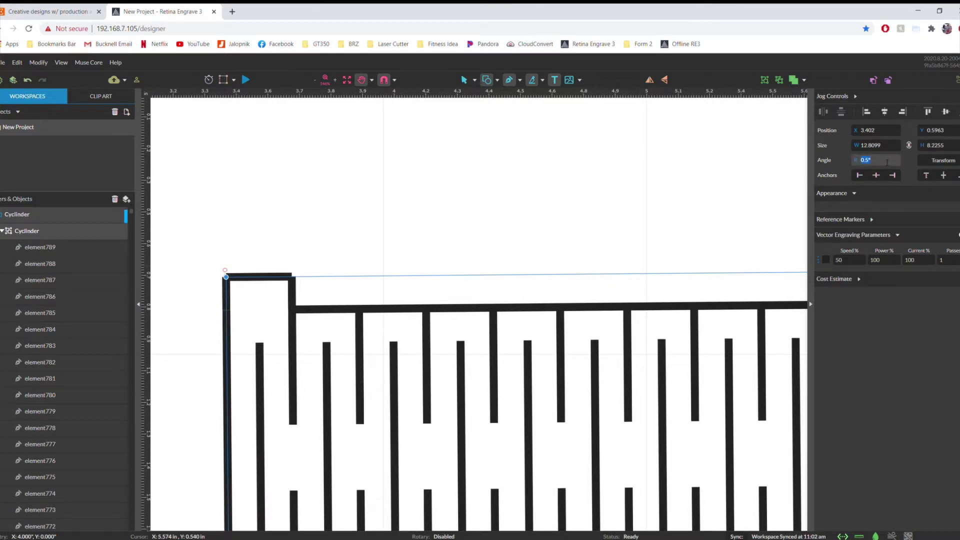
pyautogui.press('Return')
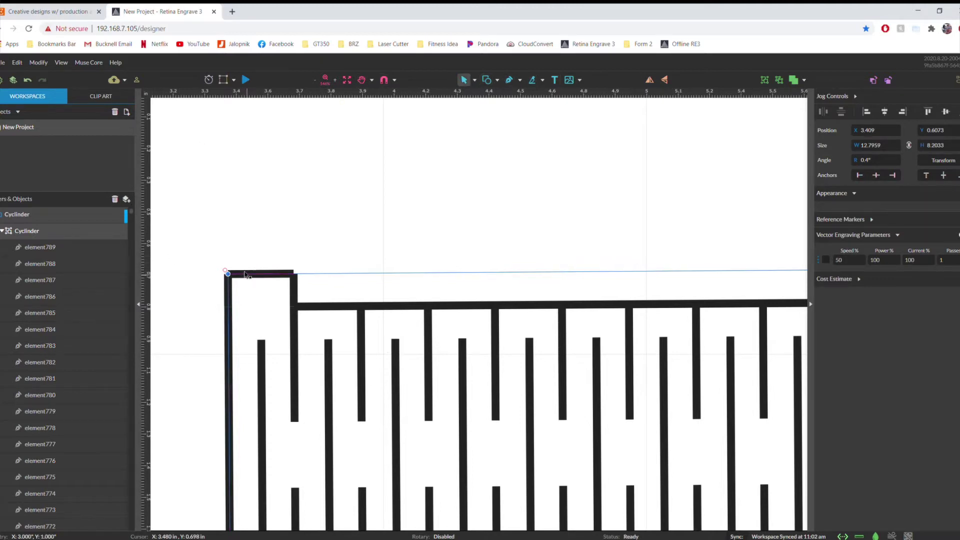
pyautogui.moveTo(245, 275); pyautogui.dragTo(200, 277)
pyautogui.scroll(-3, 200, 285)
pyautogui.scroll(-6, 202, 278)
pyautogui.scroll(-4, 201, 284)
pyautogui.scroll(-2, 200, 277)
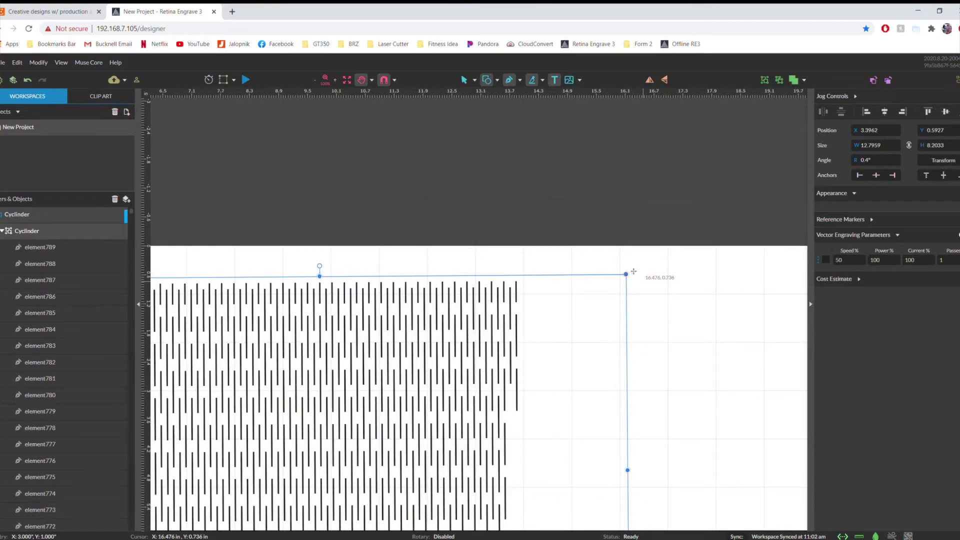
pyautogui.scroll(2, 633, 276)
# - Rotate the pattern to 0.45° and drag it slightly up-left to X 3.3773, Y 0.5791
pyautogui.scroll(4, 633, 277)
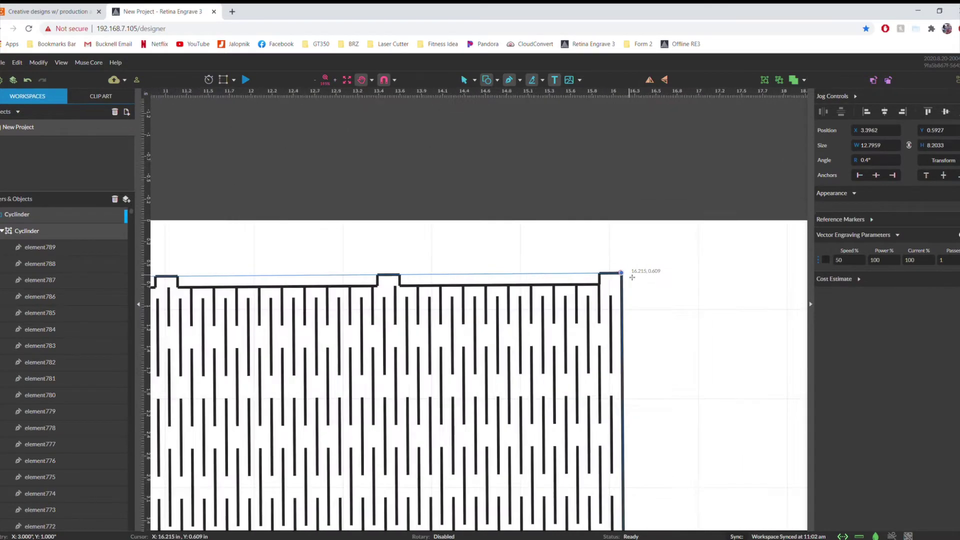
pyautogui.scroll(6, 629, 277)
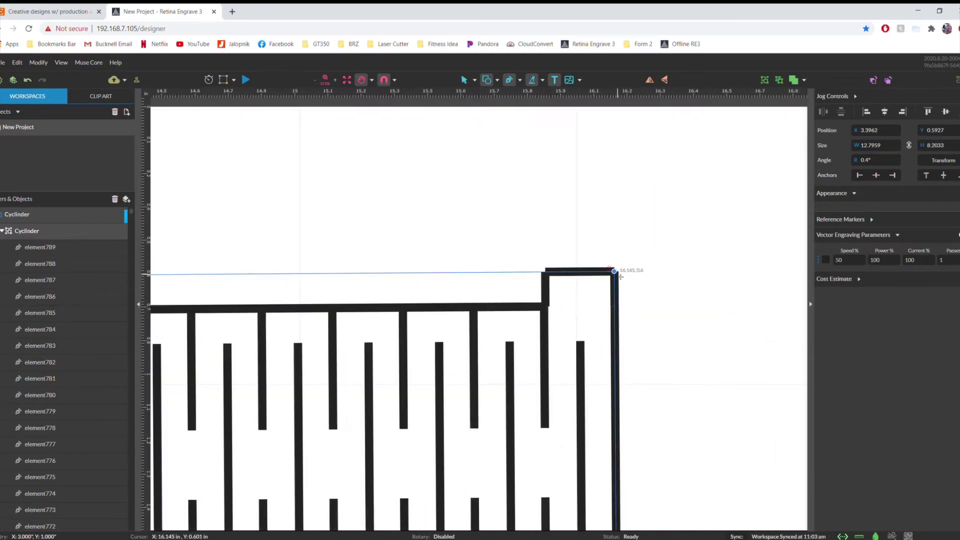
pyautogui.scroll(3, 619, 276)
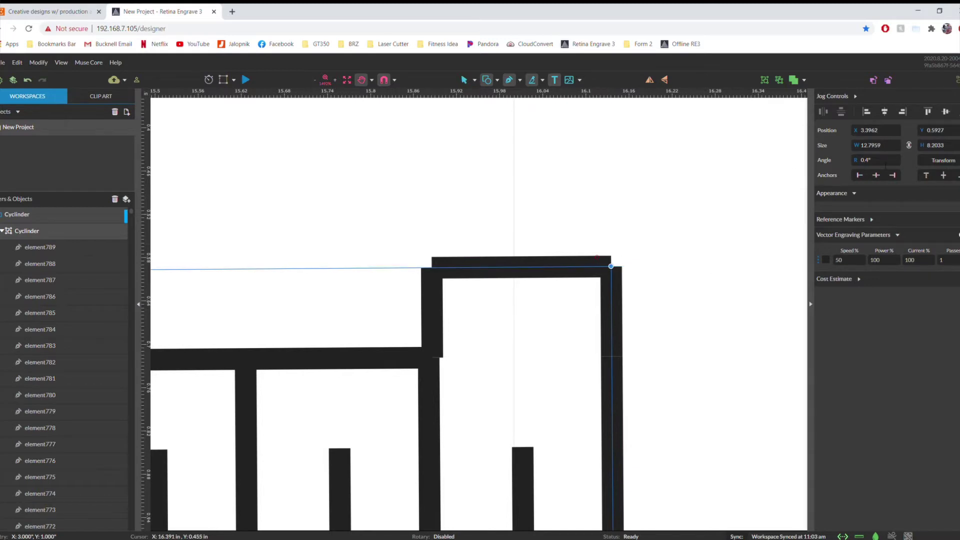
pyautogui.click(885, 164)
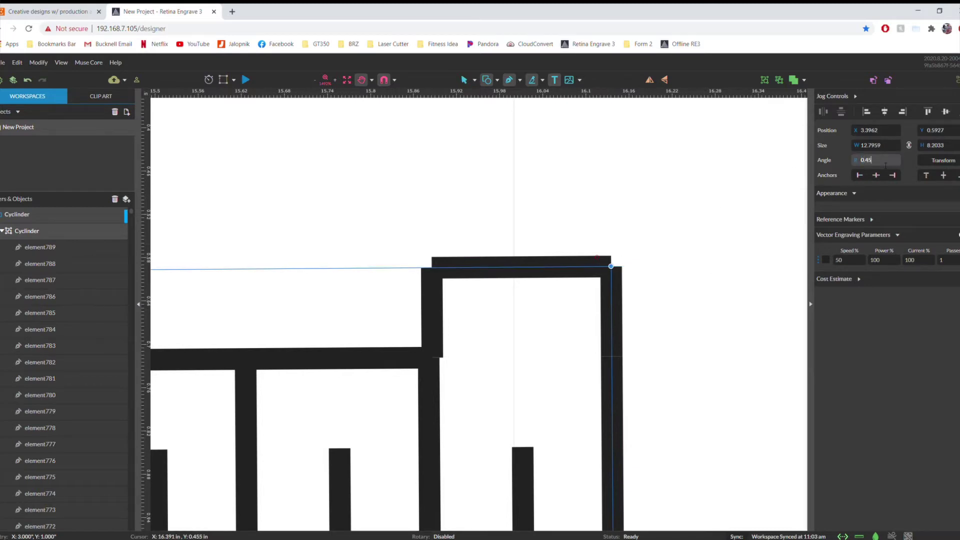
pyautogui.write('0.45')
pyautogui.press('Return')
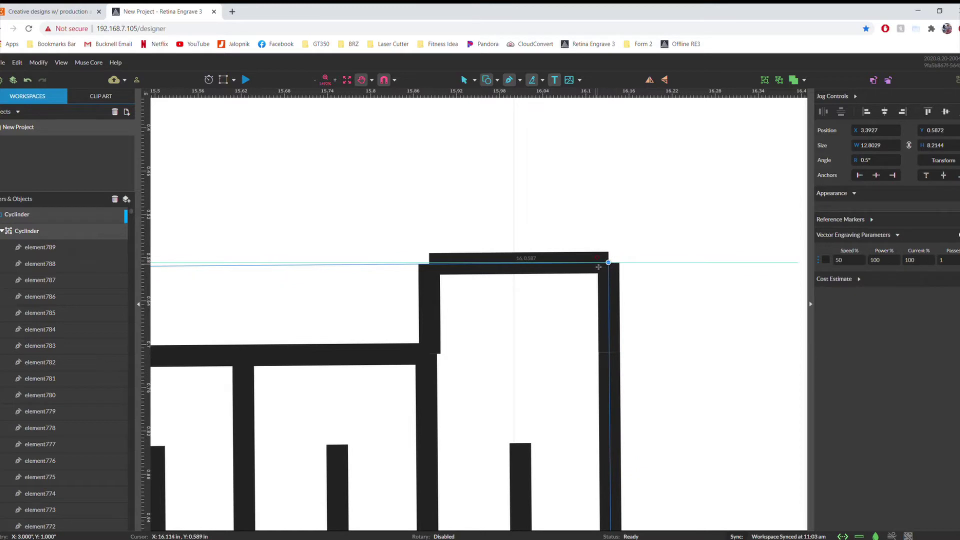
pyautogui.click(302, 195)
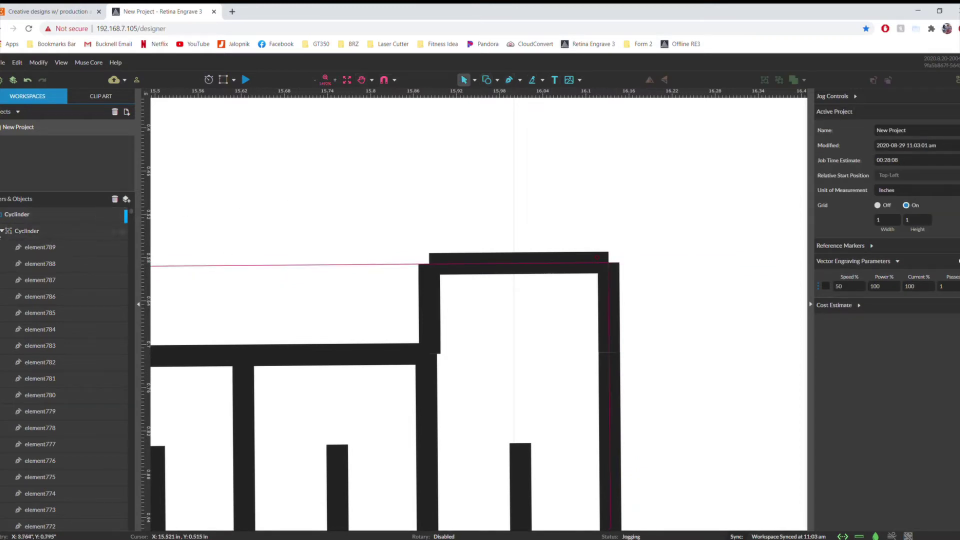
pyautogui.click(541, 265)
pyautogui.moveTo(541, 265); pyautogui.dragTo(527, 259)
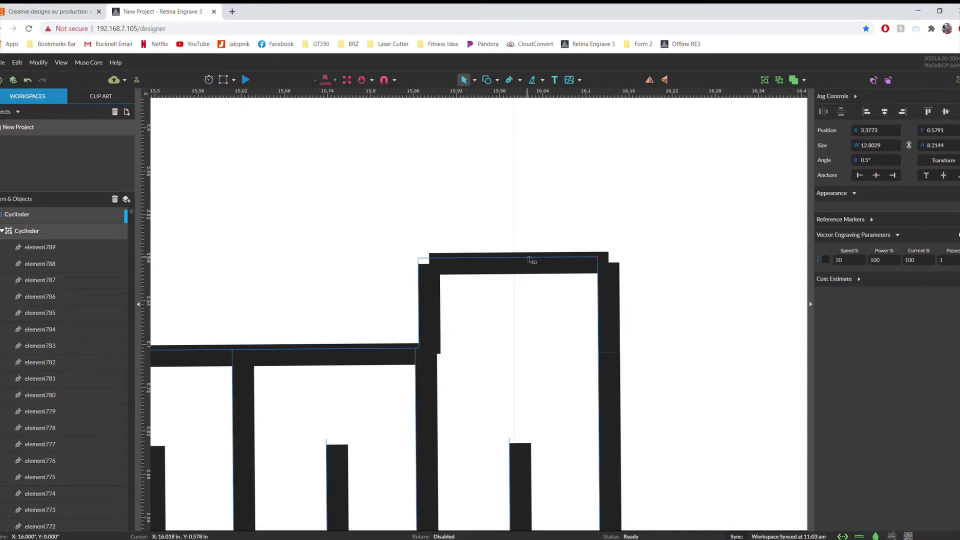
pyautogui.scroll(-4, 673, 274)
# - Reselect the cylinder pattern and shift it slightly right to X 3.3949, Y 0.5784
pyautogui.scroll(-6, 700, 241)
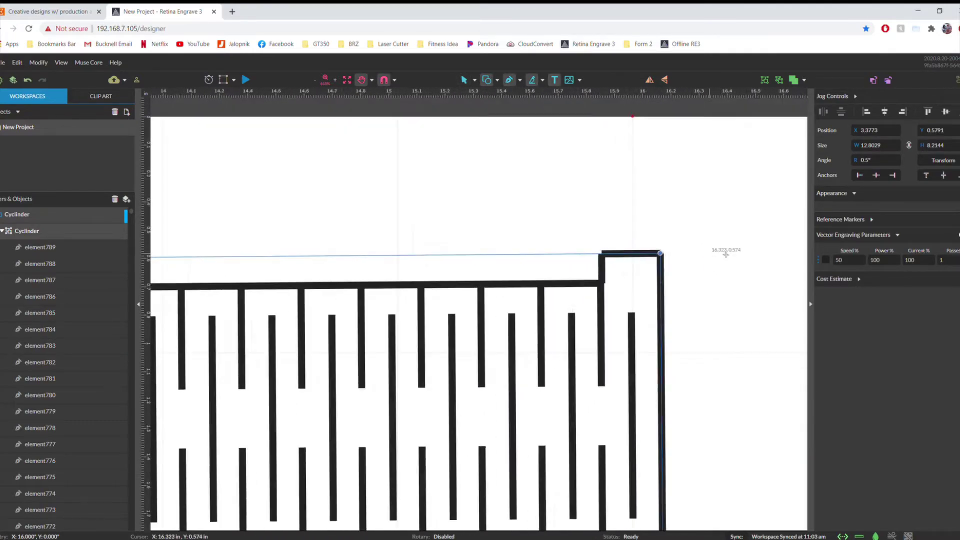
pyautogui.scroll(-3, 756, 275)
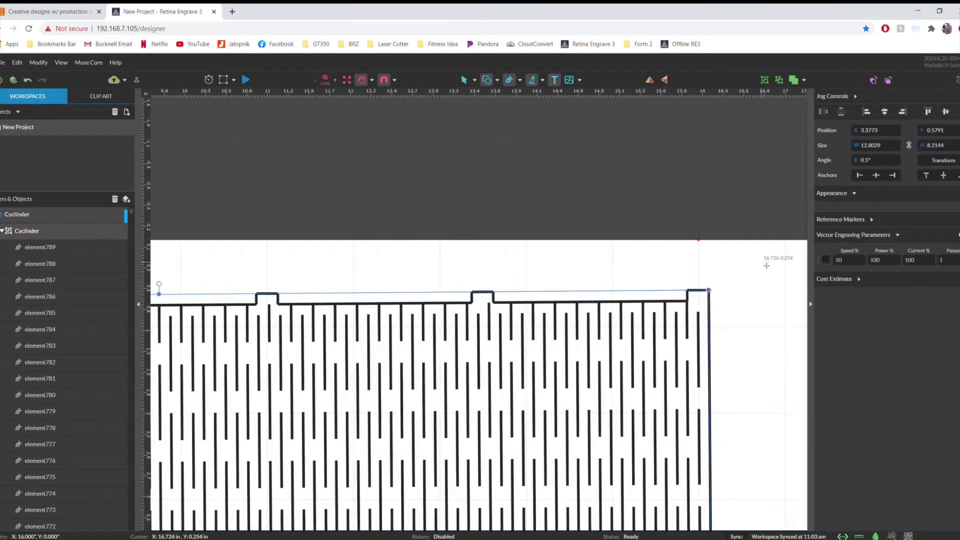
pyautogui.scroll(-4, 764, 286)
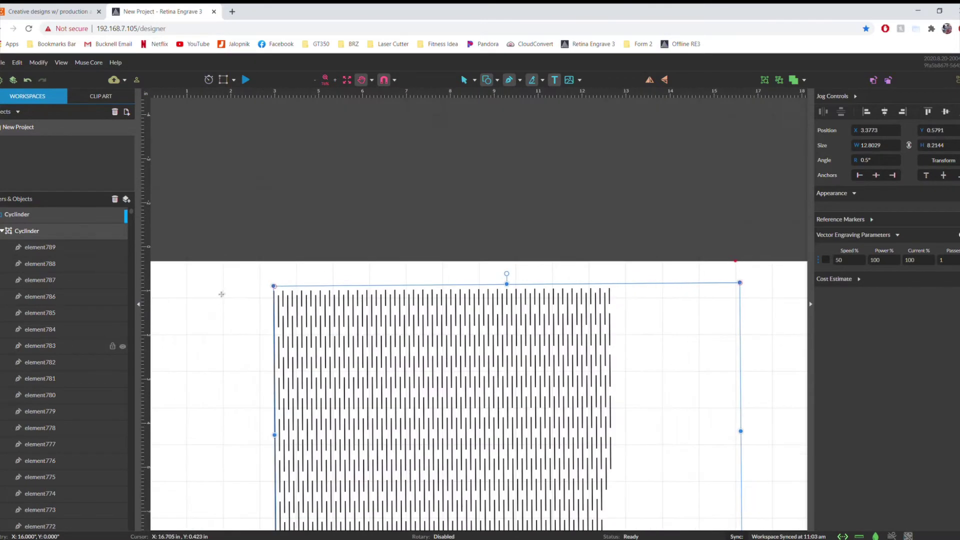
pyautogui.scroll(2, 348, 286)
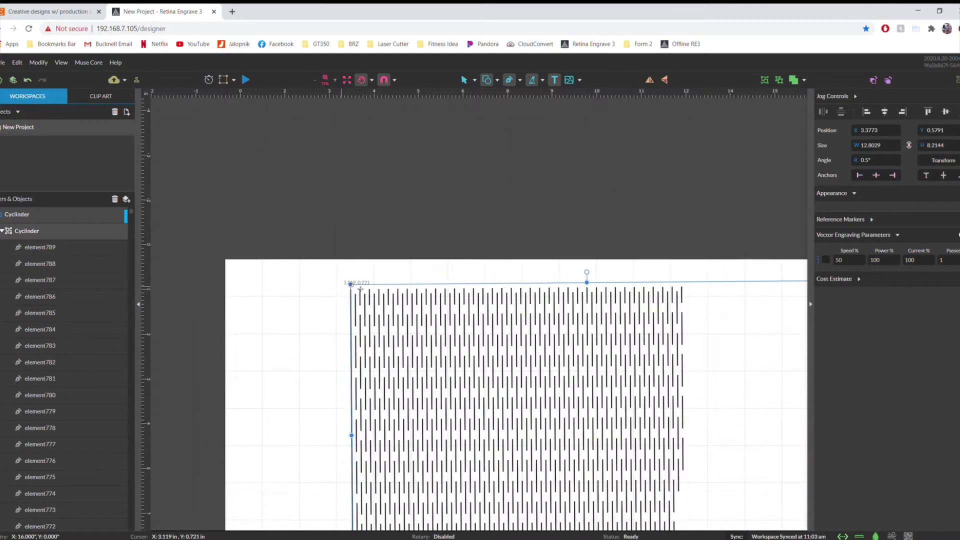
pyautogui.scroll(3, 370, 293)
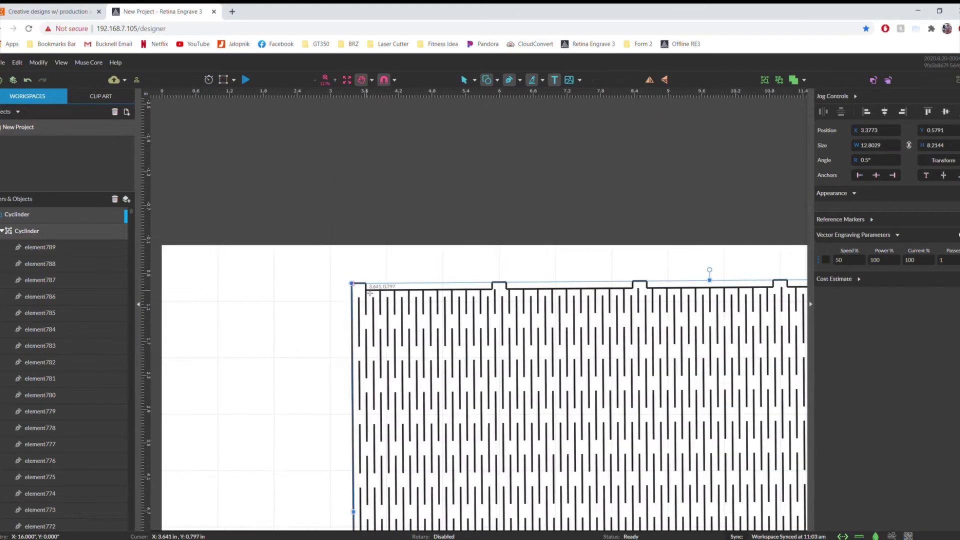
pyautogui.scroll(4, 370, 293)
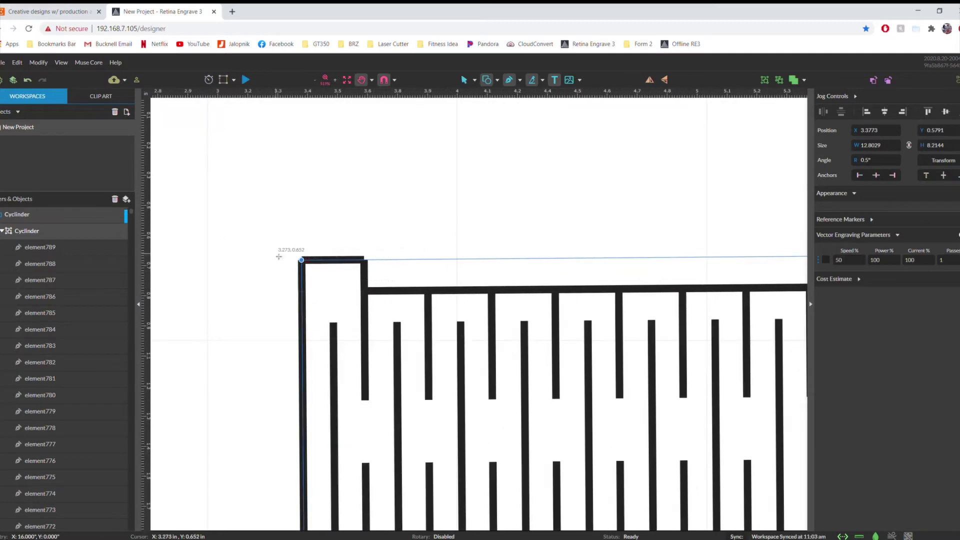
pyautogui.scroll(3, 320, 262)
pyautogui.scroll(1, 325, 262)
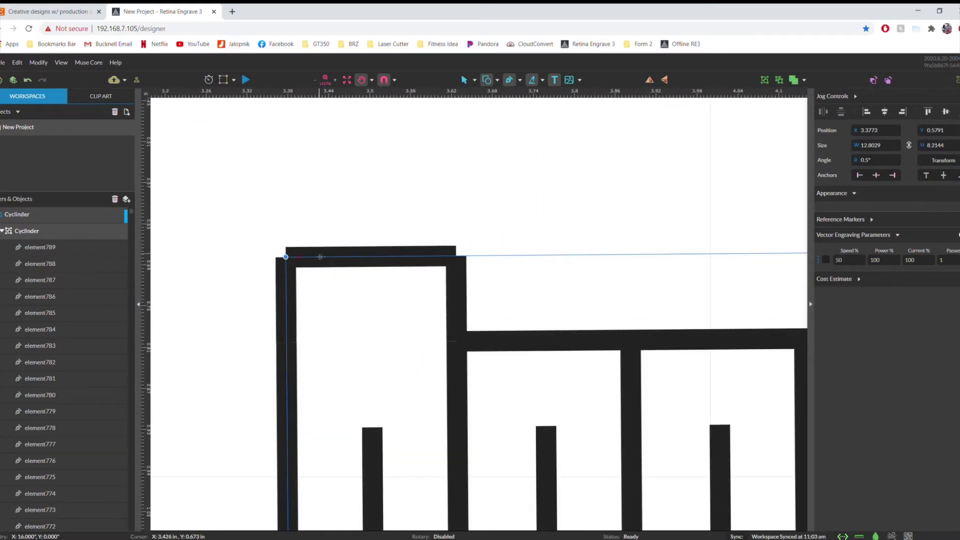
pyautogui.press('Escape')
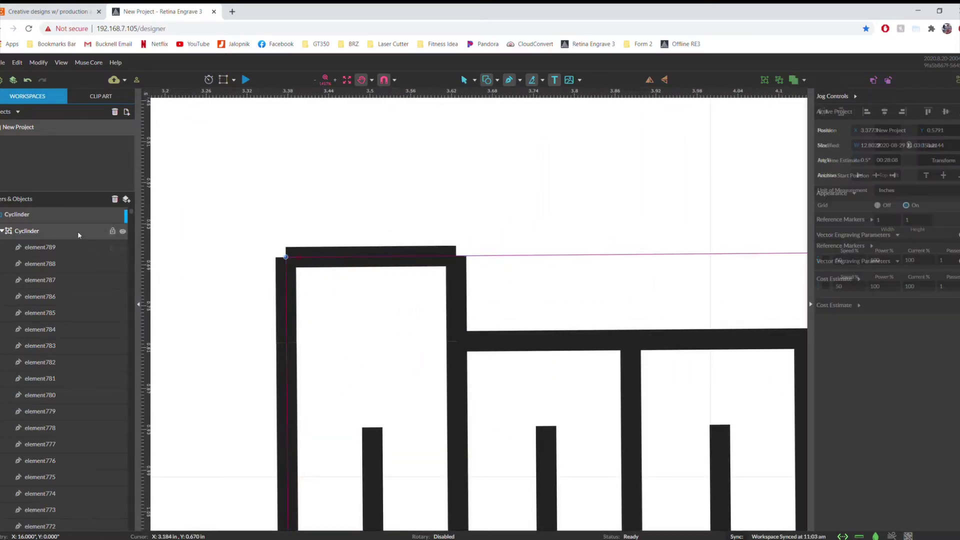
pyautogui.click(358, 264)
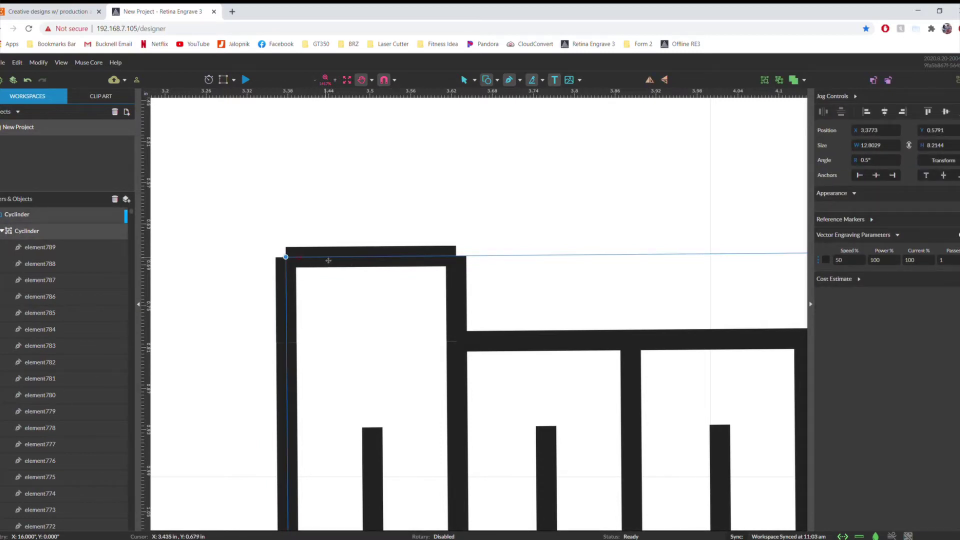
pyautogui.moveTo(330, 260); pyautogui.dragTo(339, 260)
# - Deselect the pattern and zoom out to view the whole aligned cylinder pattern
pyautogui.click(259, 221)
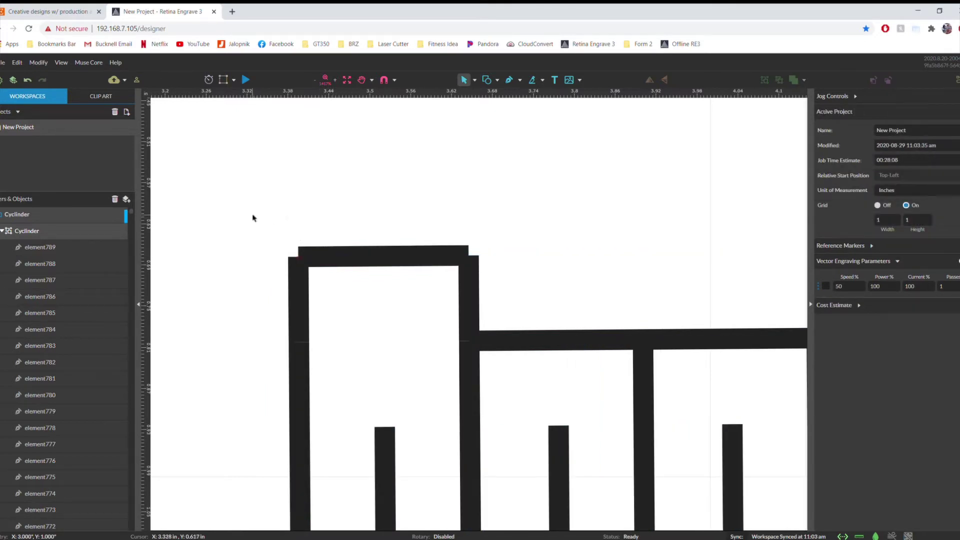
pyautogui.scroll(-3, 237, 195)
pyautogui.scroll(-5, 236, 191)
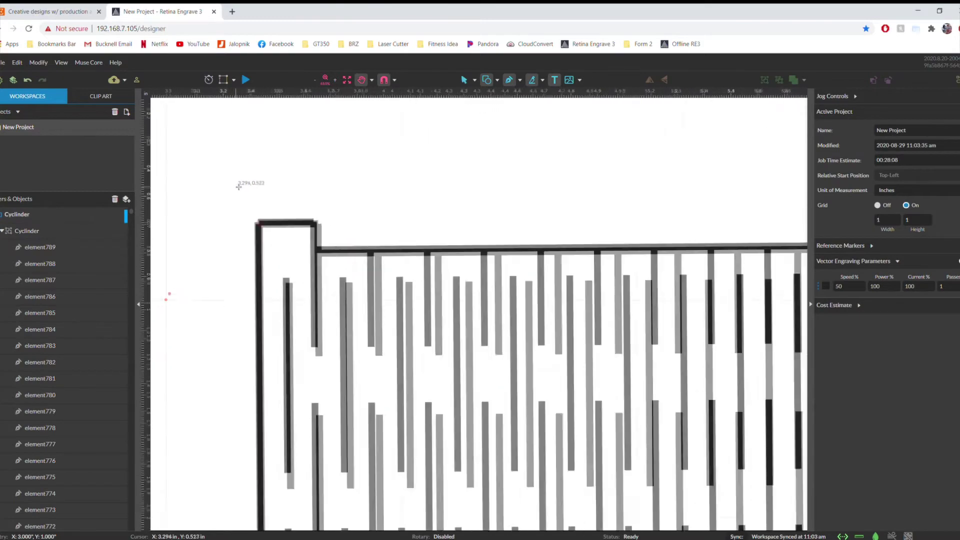
pyautogui.scroll(-4, 238, 187)
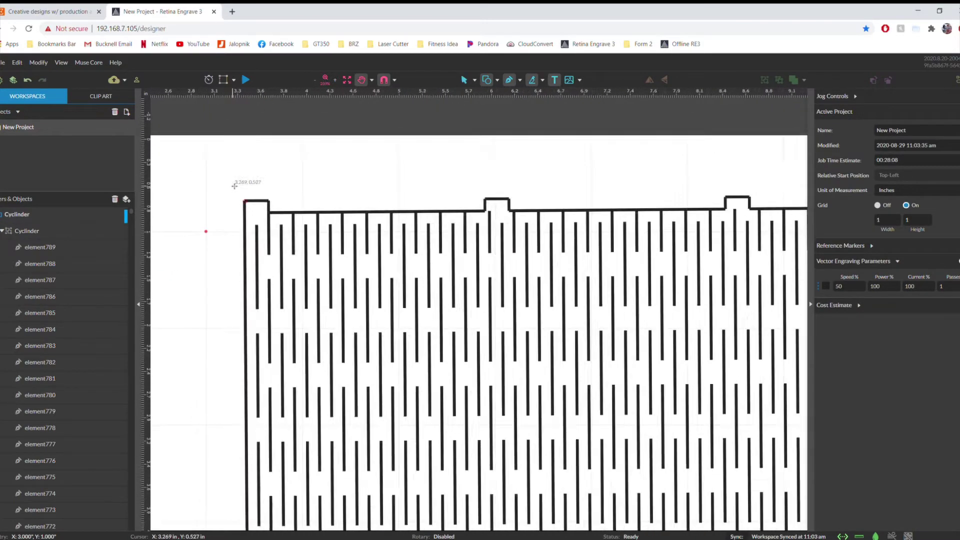
pyautogui.scroll(-4, 234, 181)
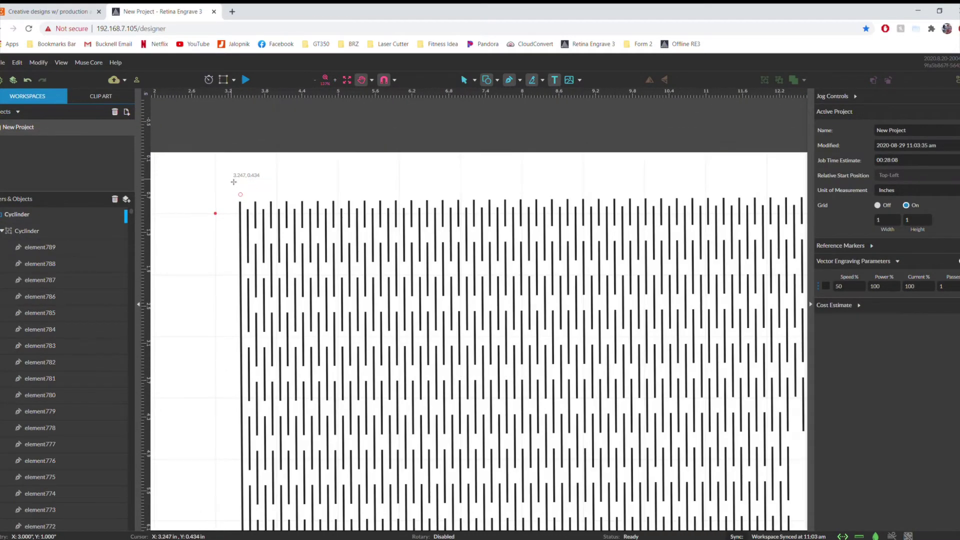
pyautogui.scroll(-2, 210, 170)
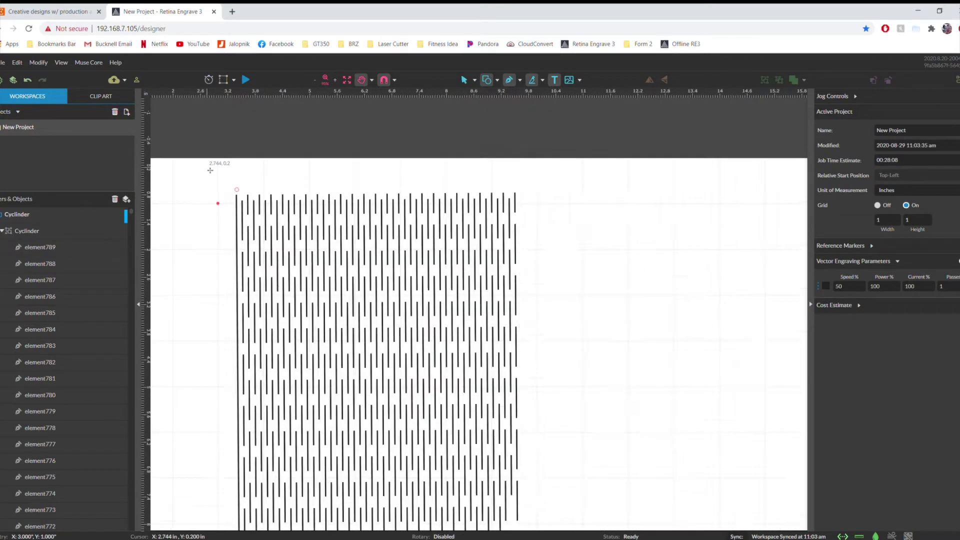